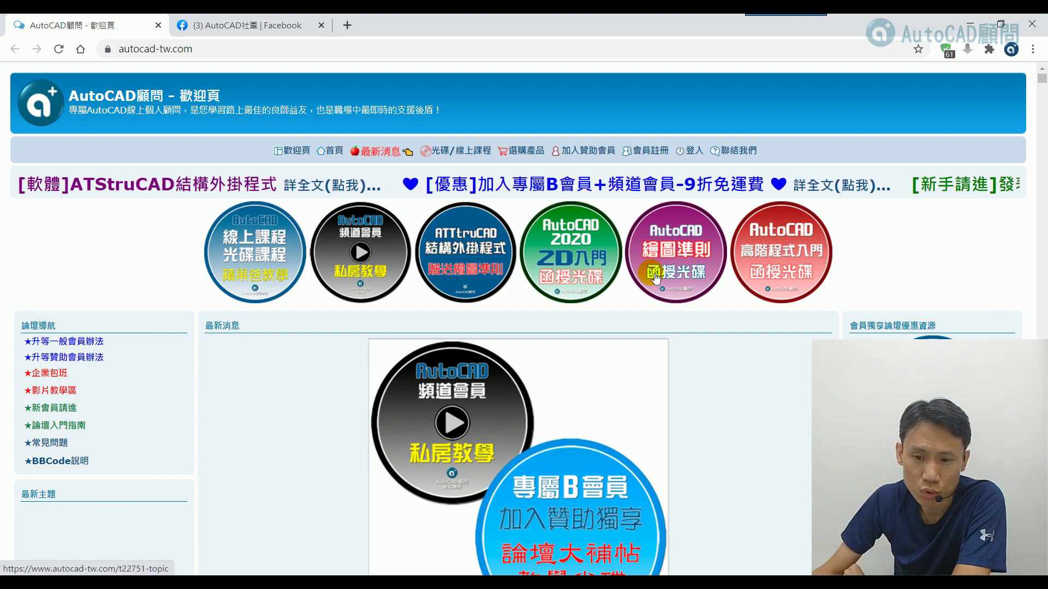
Step: Log in to the AutoCAD顧問 forum account
scroll(651, 275, "down", 3)
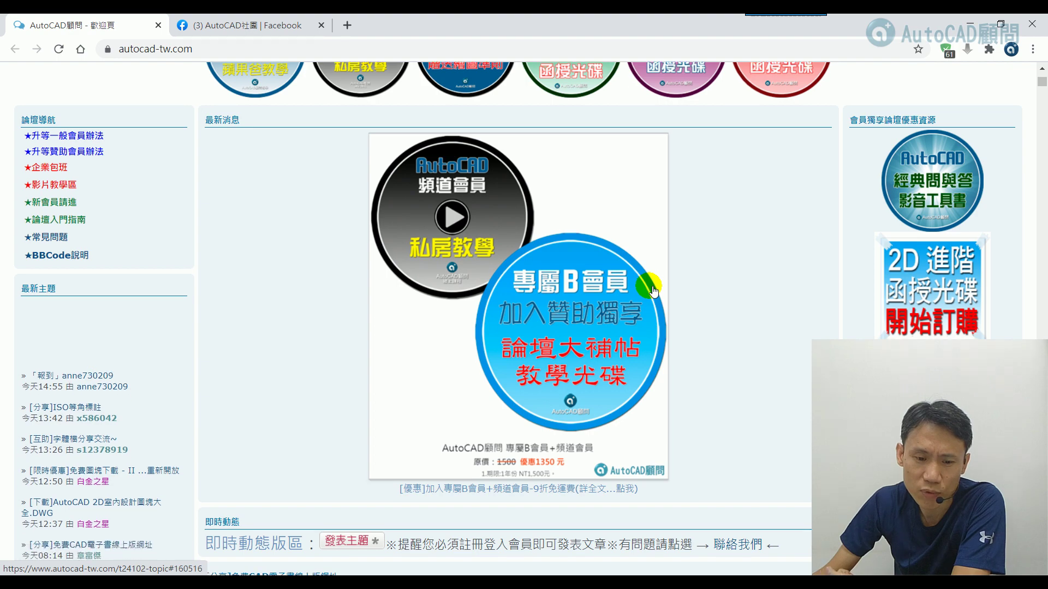
scroll(651, 286, "down", 1)
scroll(652, 292, "up", 4)
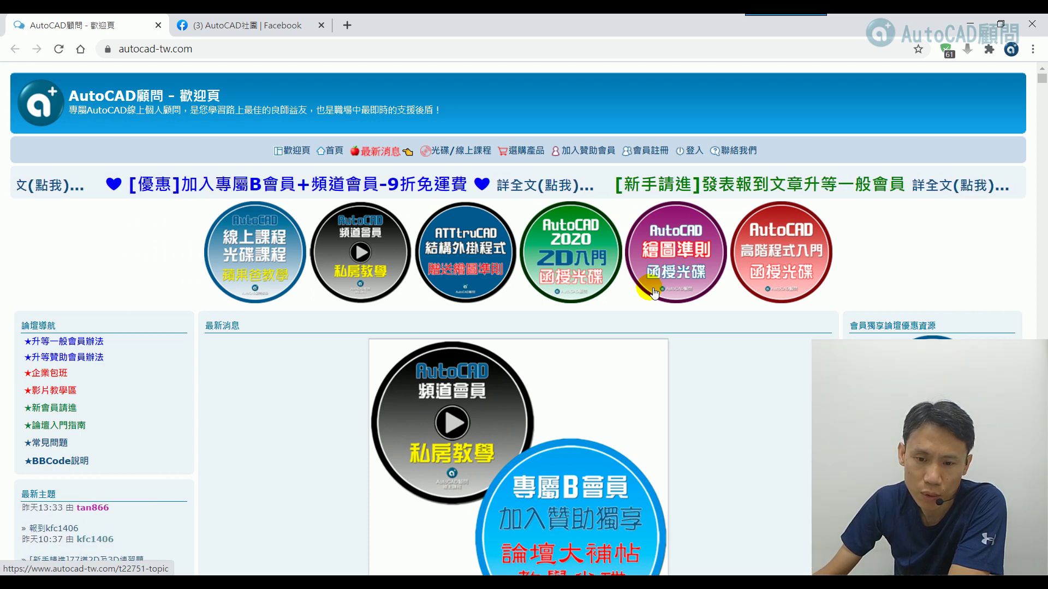
left_click(692, 147)
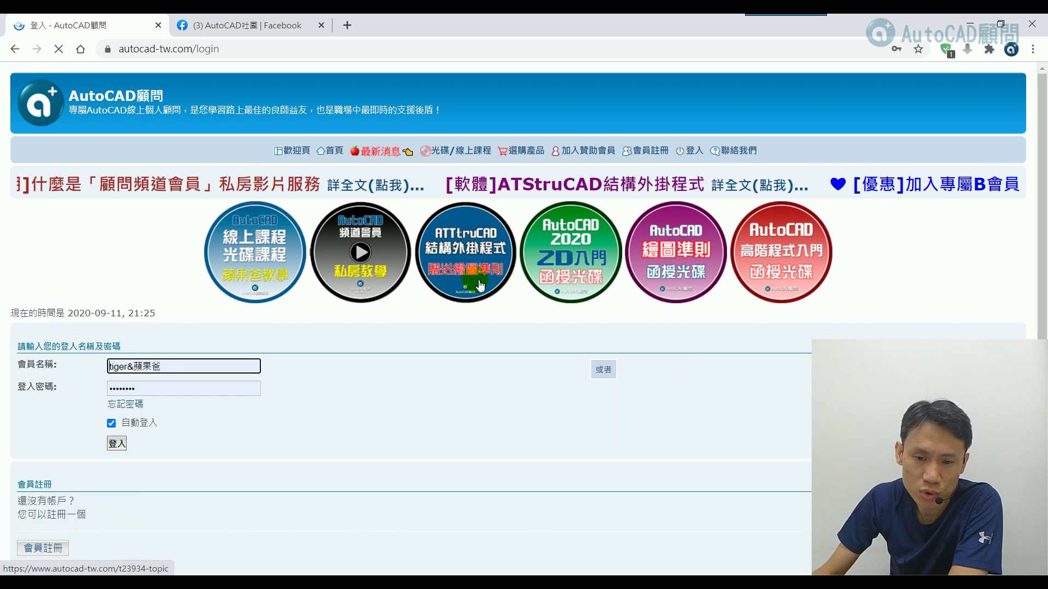
left_click(125, 444)
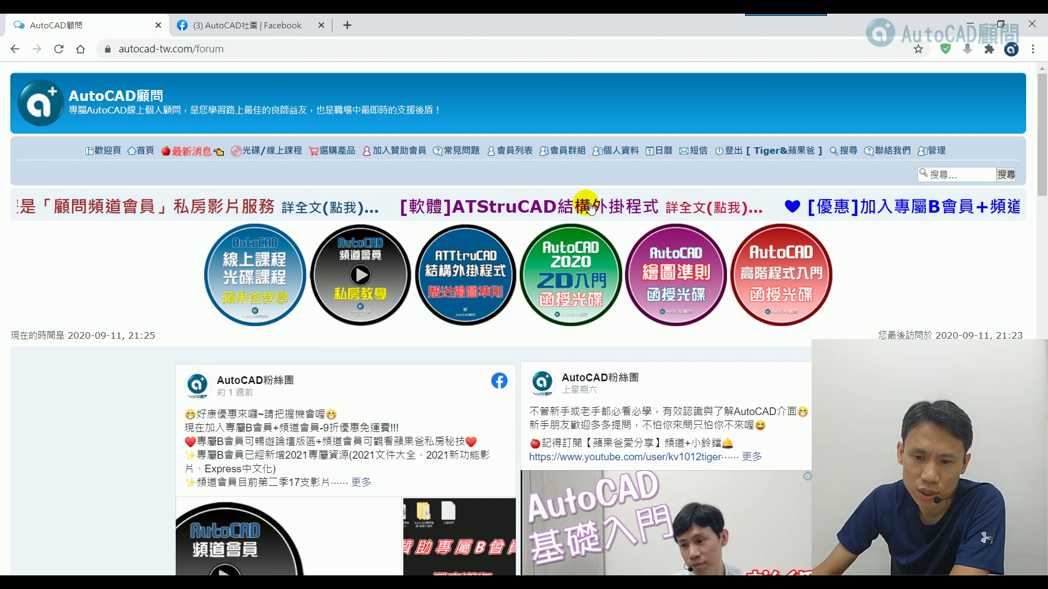
Step: Run an advanced forum search for 貓咪 and open the thread 請求支援貓咪的圖塊
left_click(853, 157)
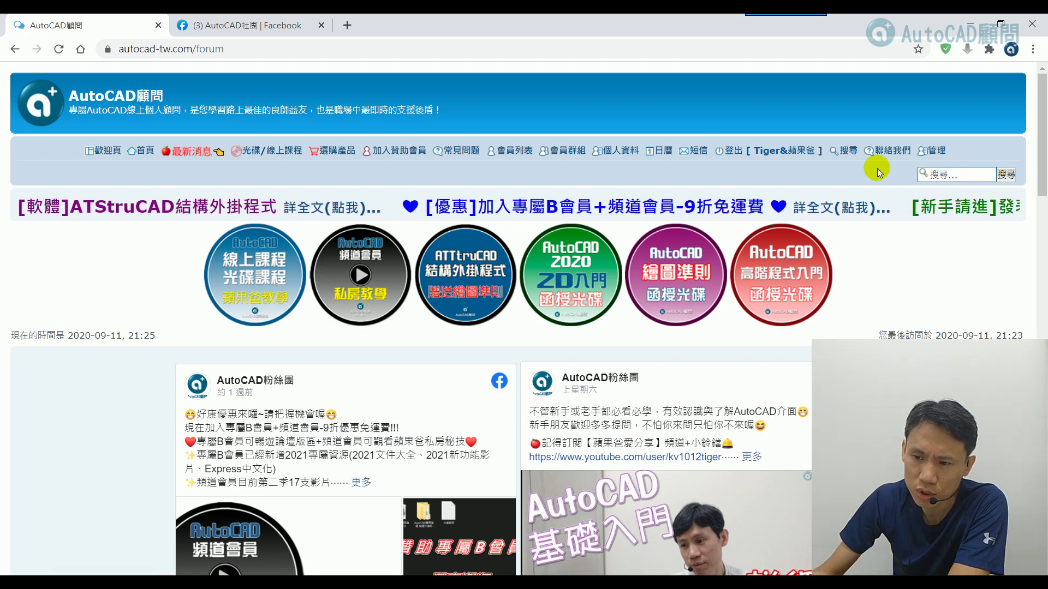
left_click(906, 231)
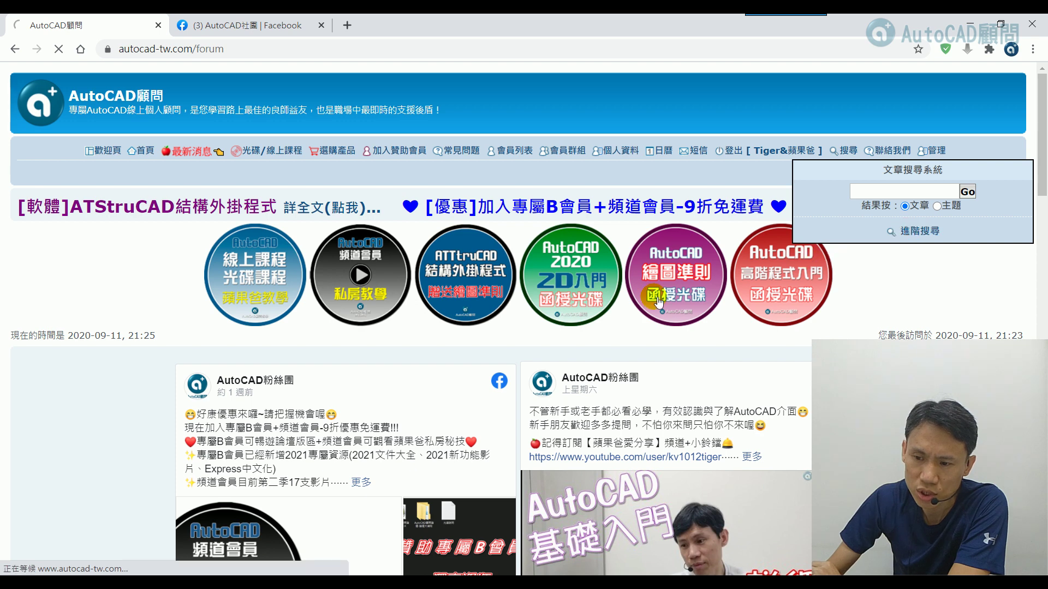
left_click(457, 417)
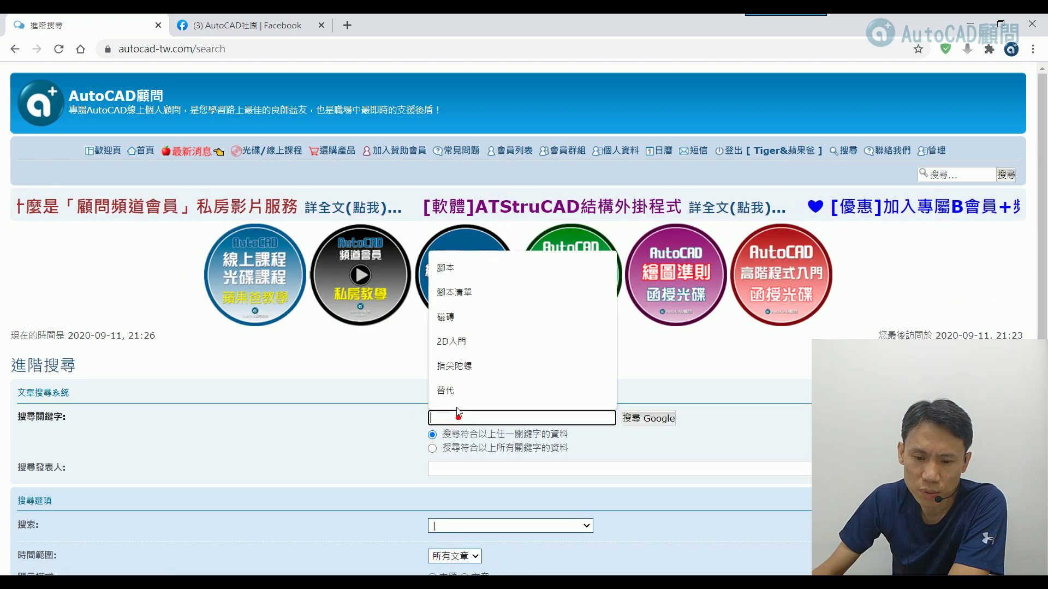
type("ㄇ")
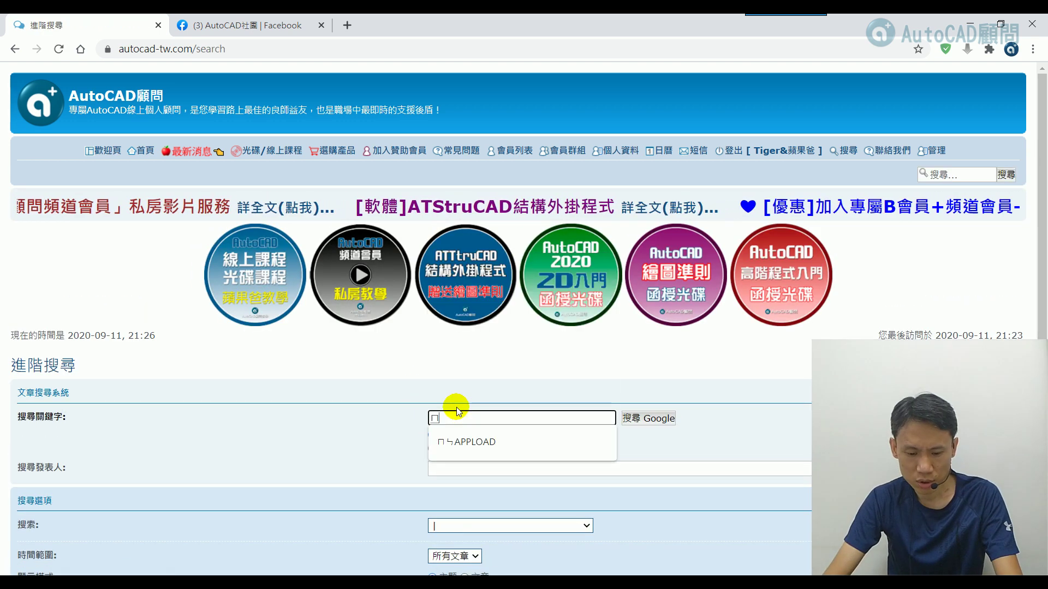
type("貓ㄇ")
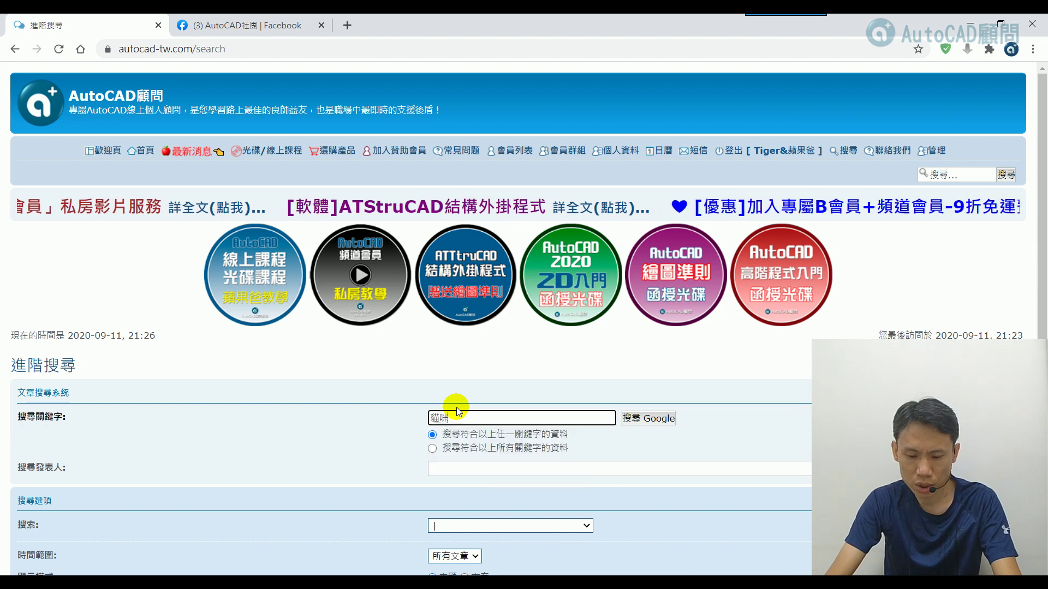
key("Return")
key("Return")
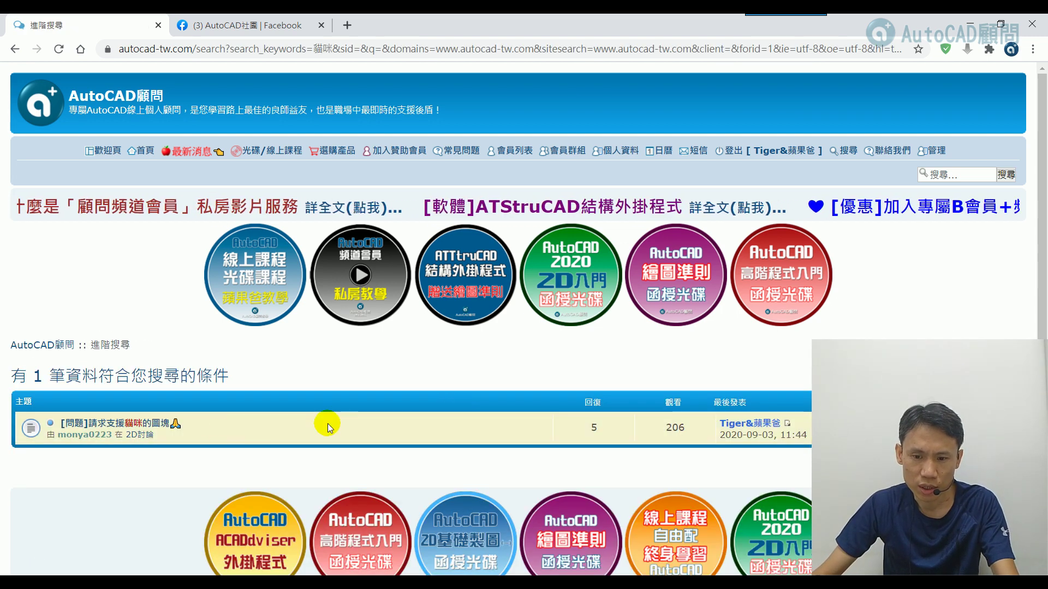
left_click(120, 423)
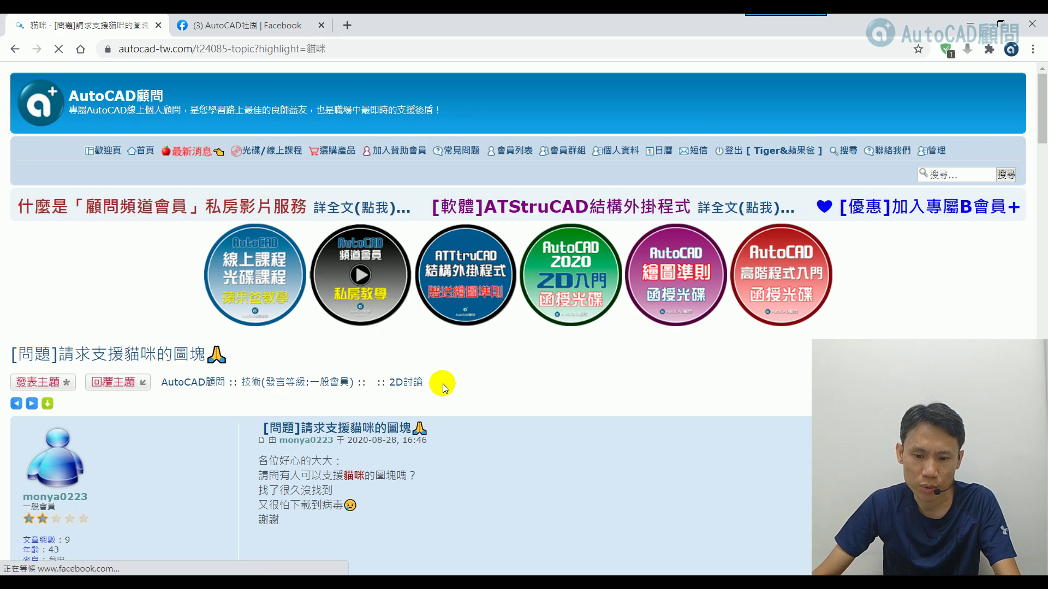
Step: Scroll down to the reply with the cat-block image, search and DXF-conversion links
scroll(442, 384, "down", 3)
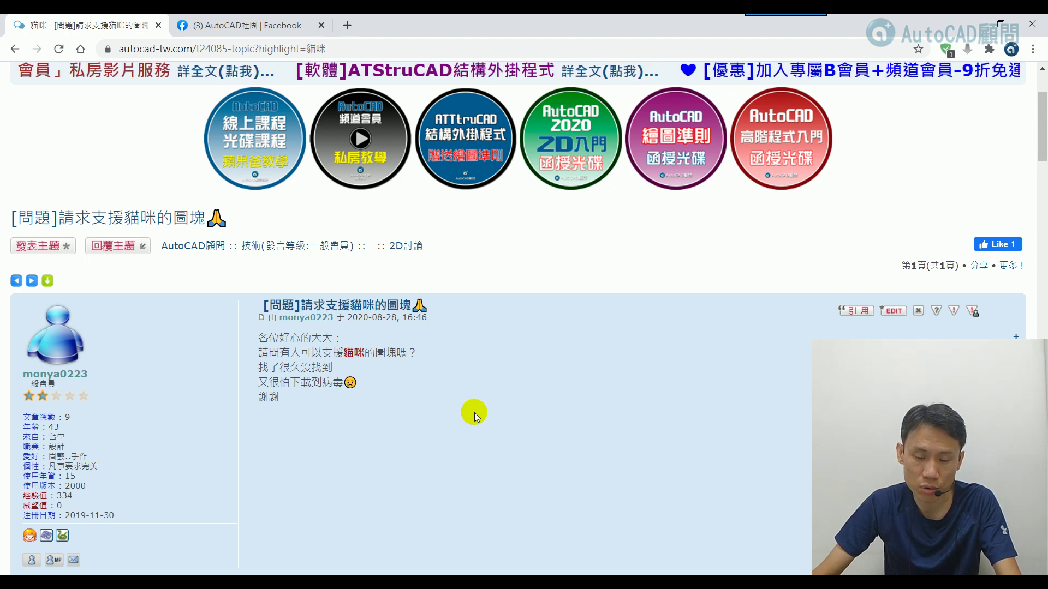
scroll(404, 388, "down", 3)
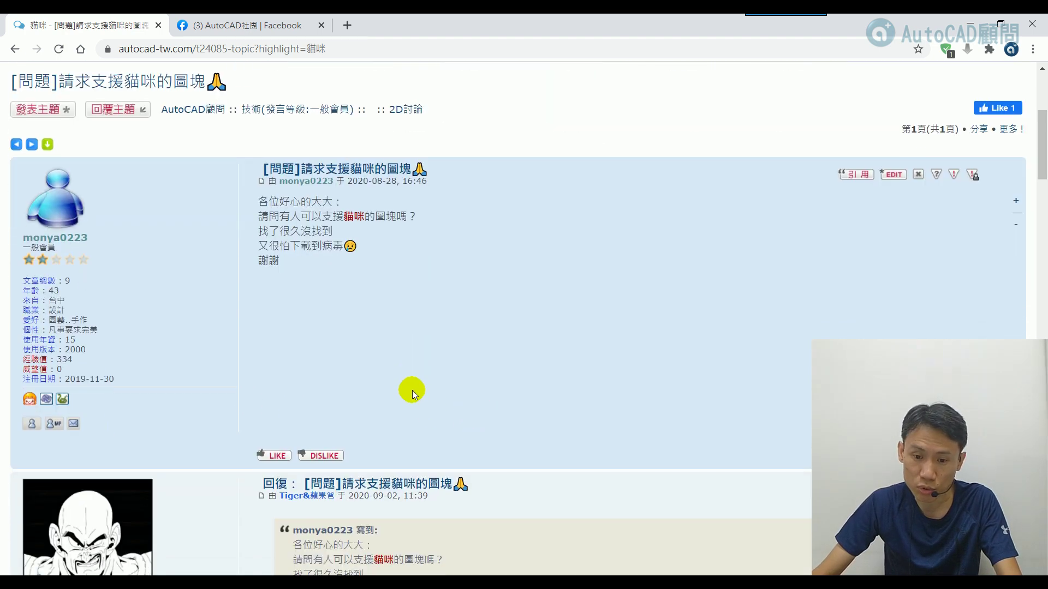
scroll(412, 391, "down", 3)
scroll(414, 396, "down", 4)
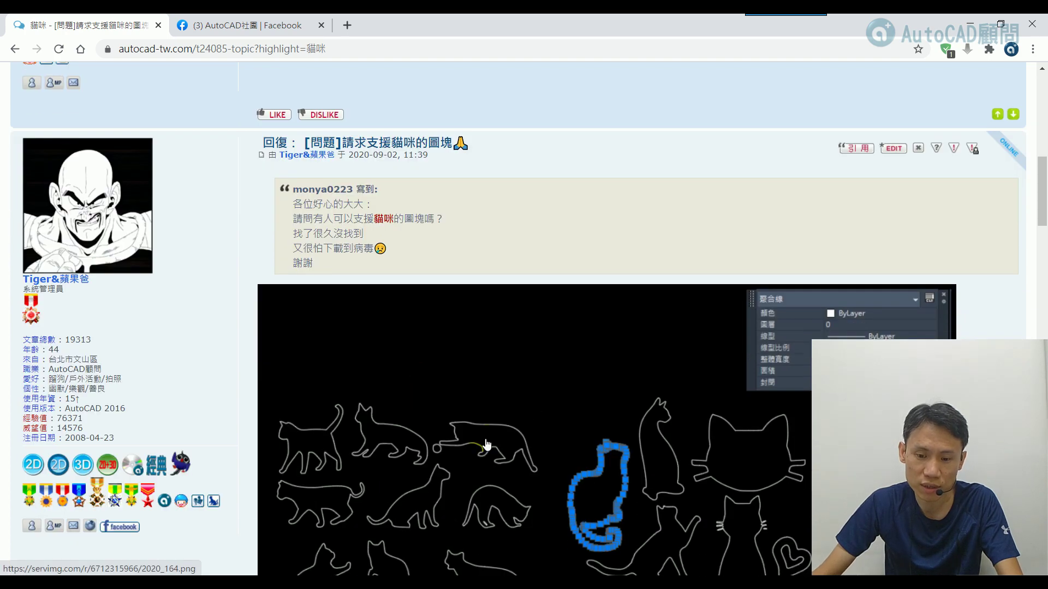
scroll(488, 445, "down", 1)
scroll(487, 445, "down", 3)
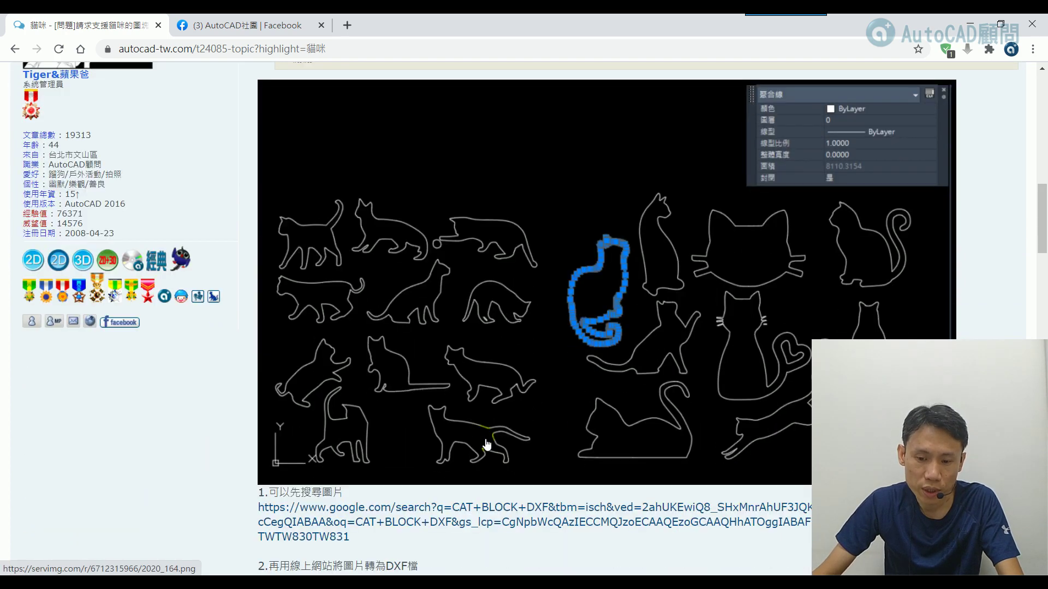
scroll(487, 445, "down", 3)
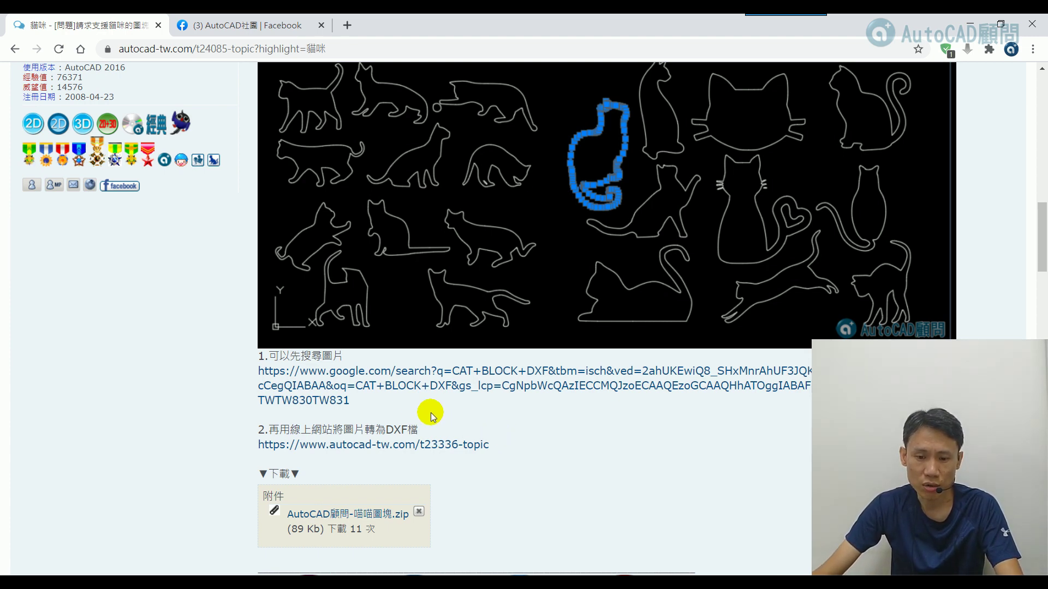
Step: Open the Google CAT BLOCK DXF image results and preview the black sitting-cat silhouette
middle_click(400, 380)
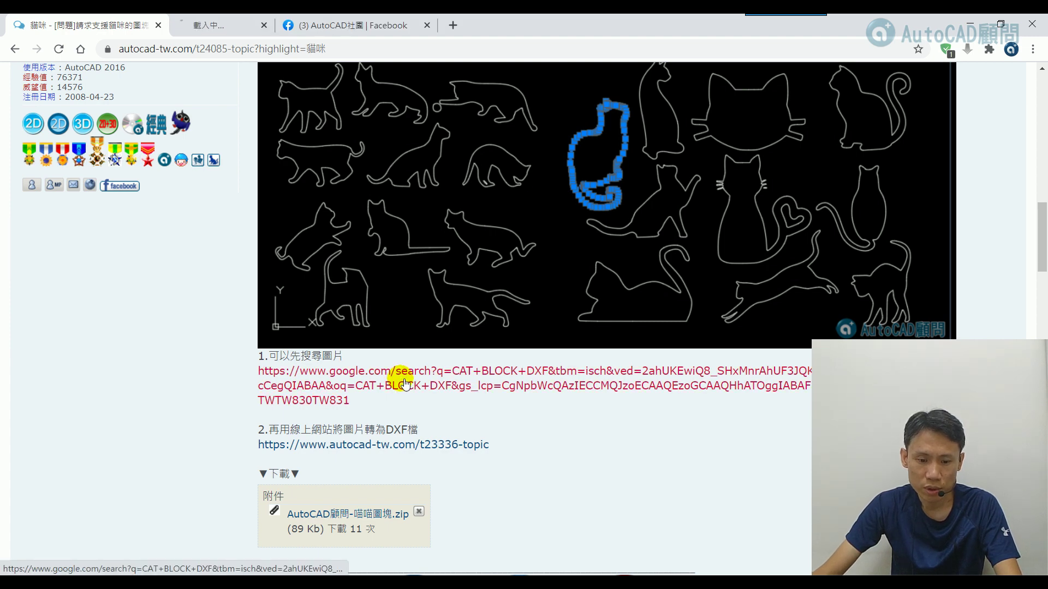
left_click(250, 25)
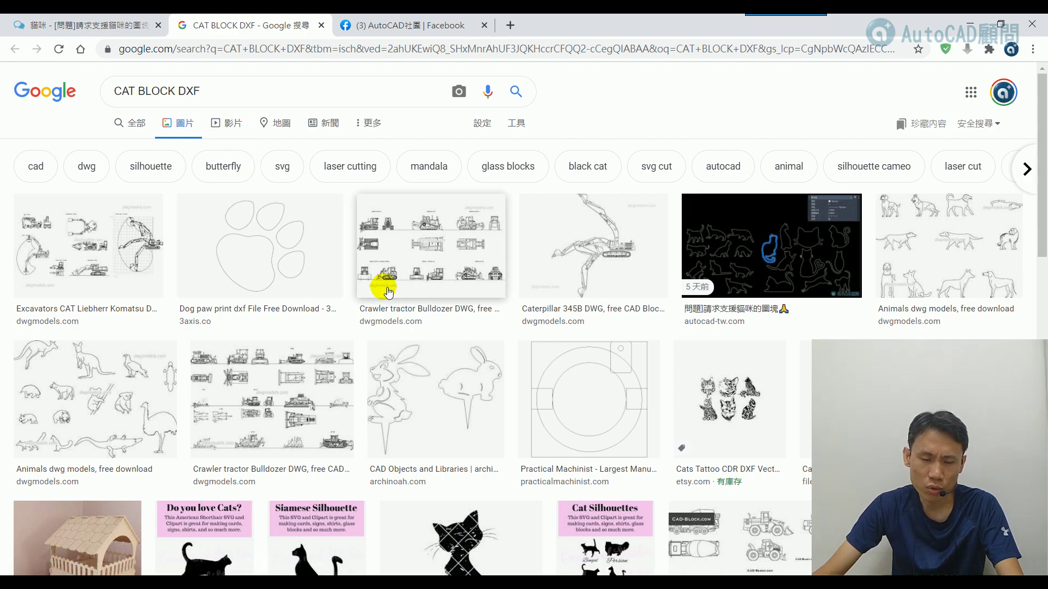
scroll(384, 294, "down", 2)
scroll(395, 314, "down", 1)
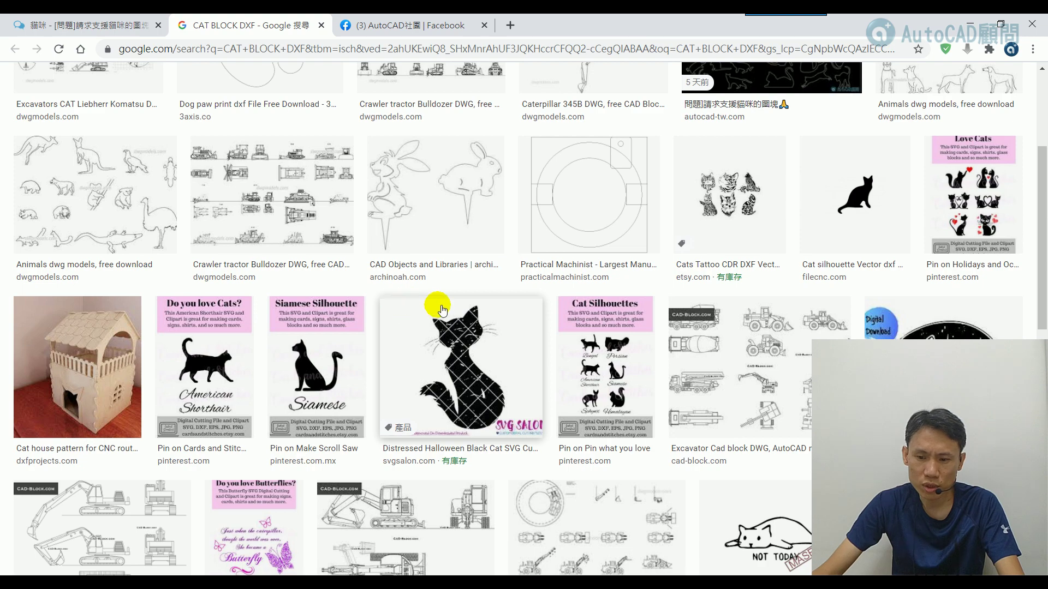
scroll(399, 312, "up", 1)
left_click(852, 261)
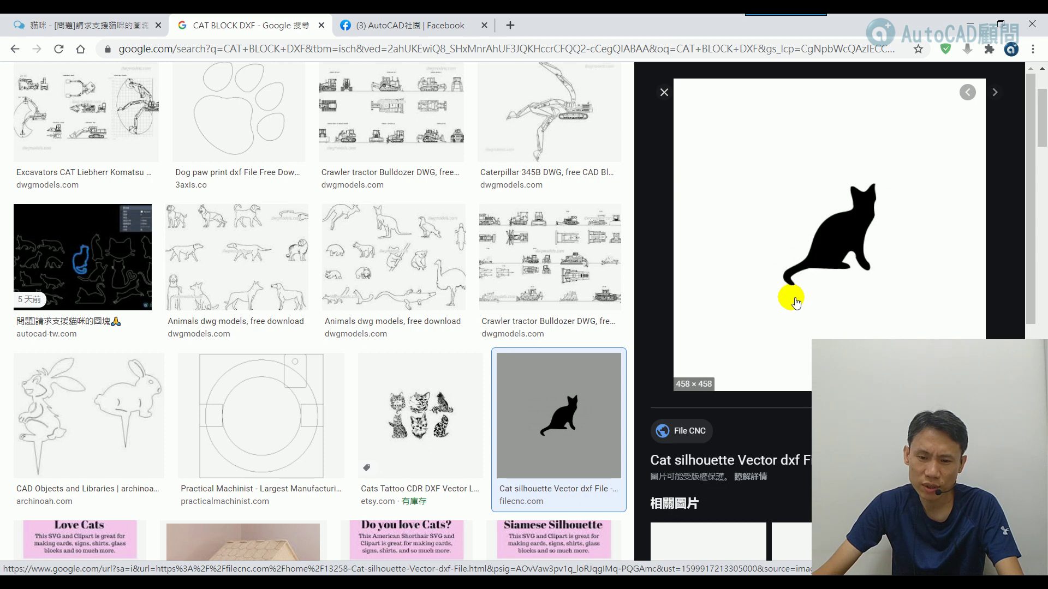
Step: Save the silhouette as Cat-silhouette-Vector-dxf-File.jpg to the desktop and return to the forum thread
right_click(767, 208)
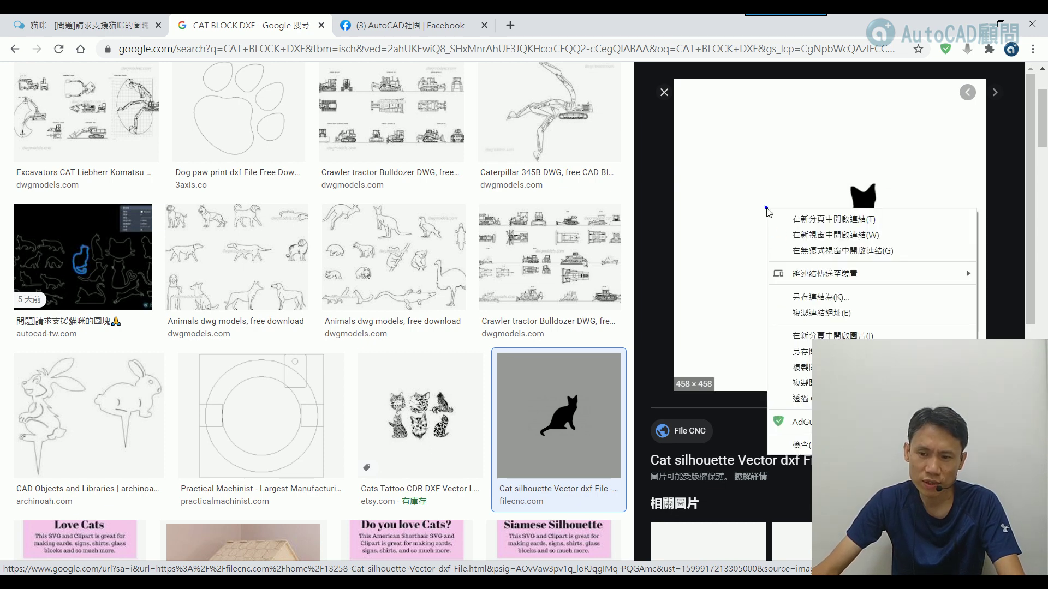
left_click(805, 351)
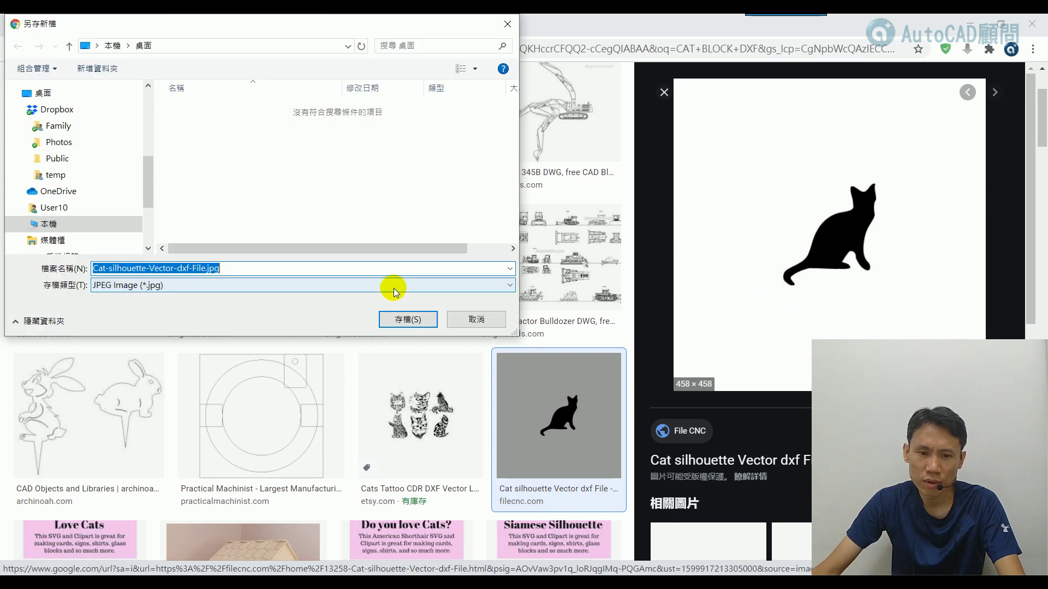
left_click(419, 319)
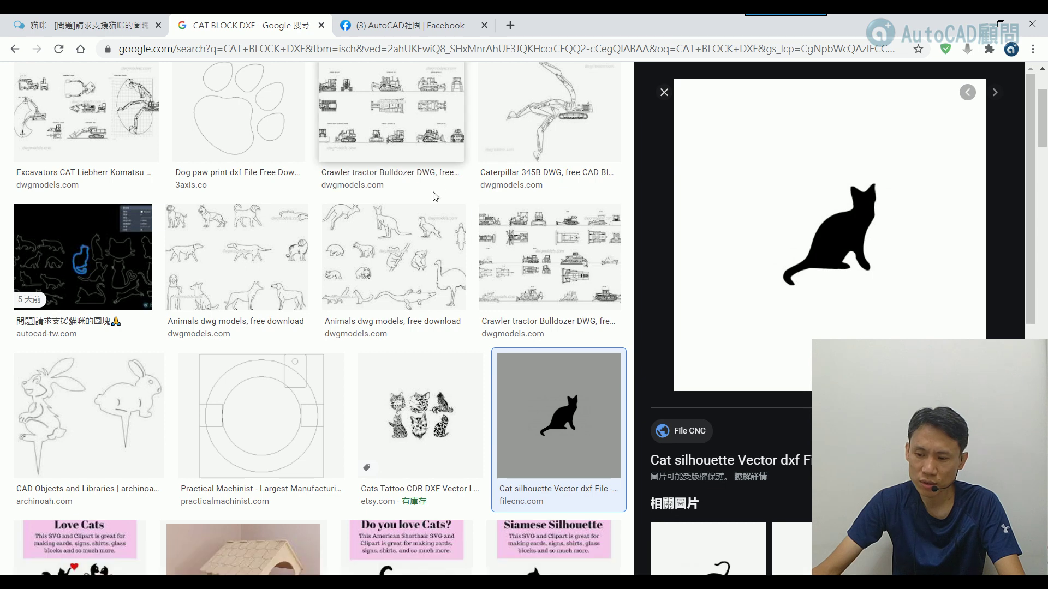
left_click(110, 28)
scroll(327, 218, "down", 2)
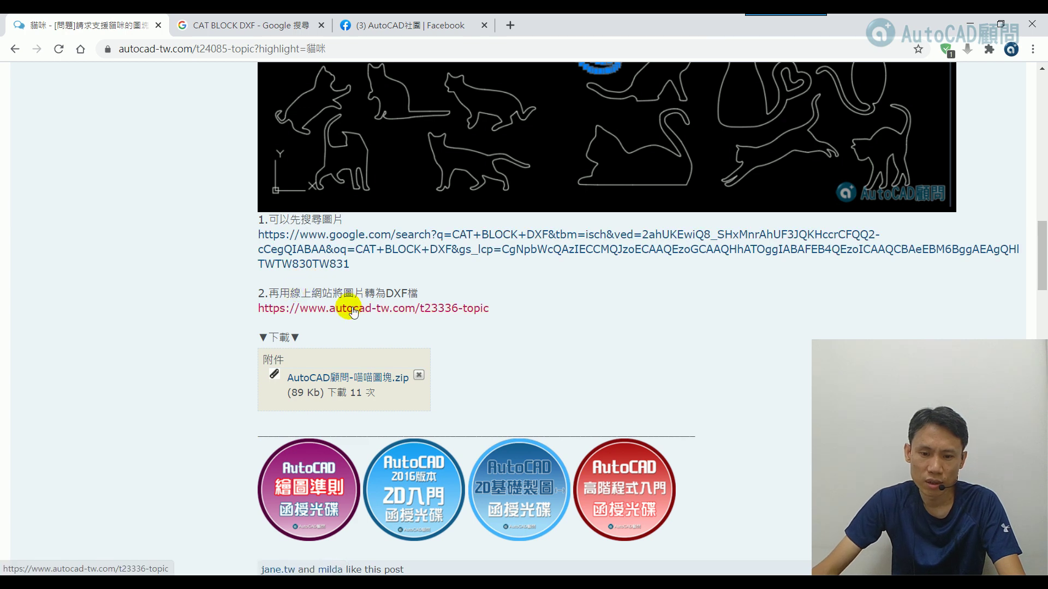
left_click(352, 310)
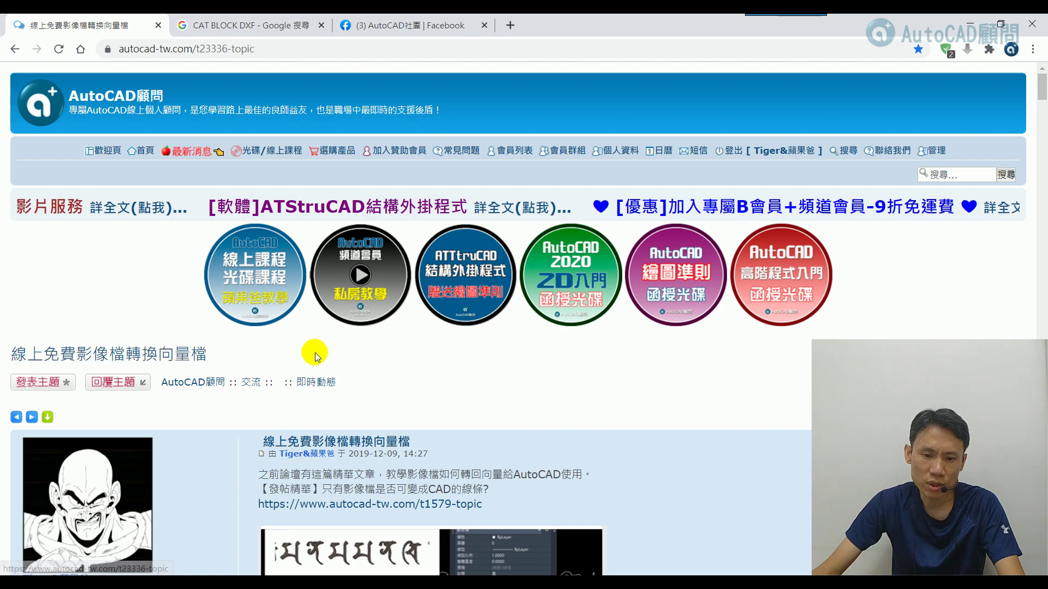
scroll(401, 369, "down", 2)
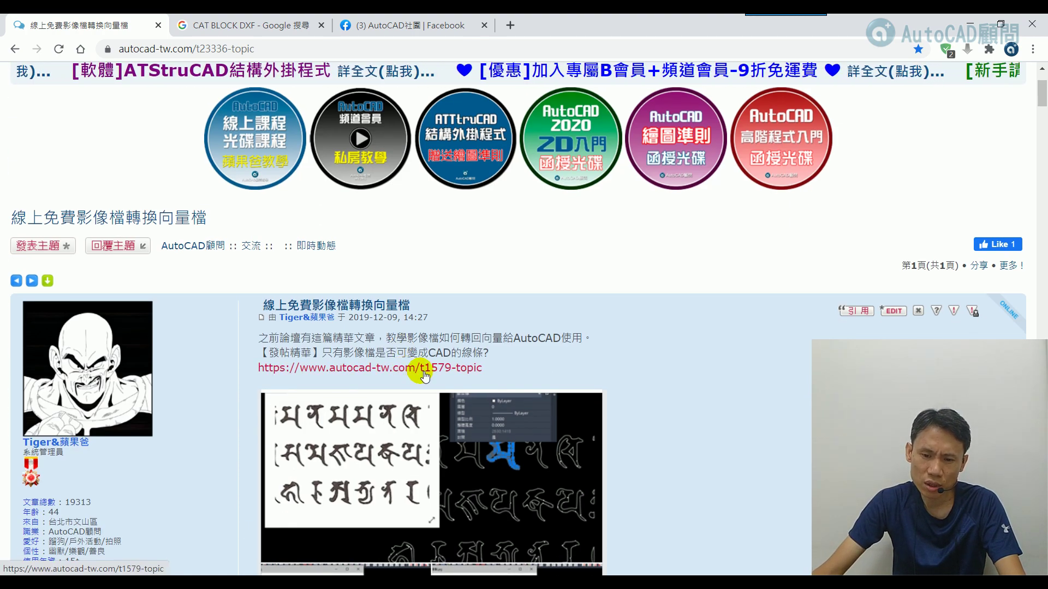
scroll(425, 376, "down", 2)
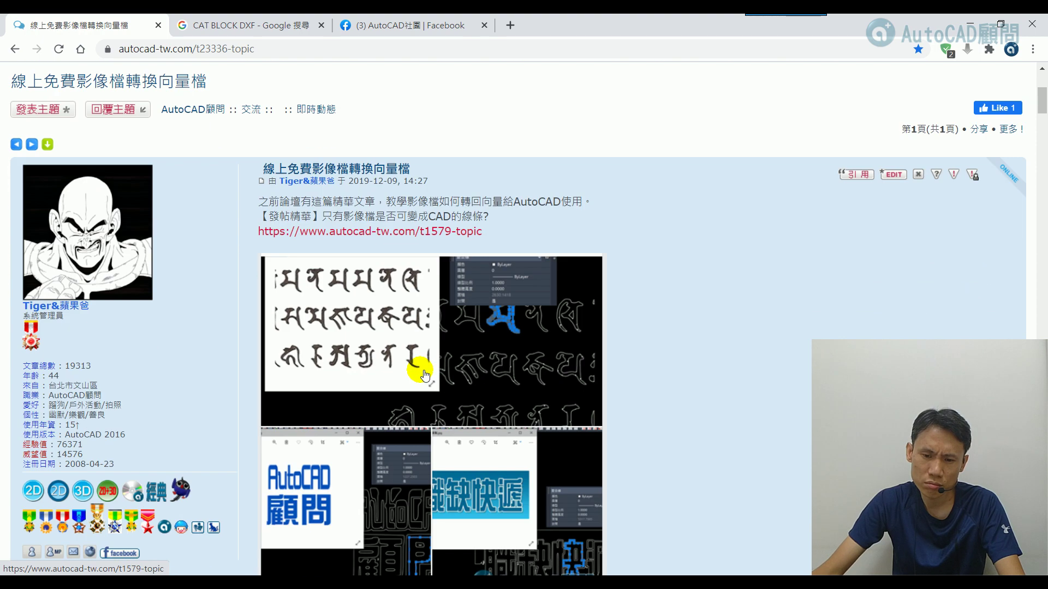
scroll(425, 375, "down", 2)
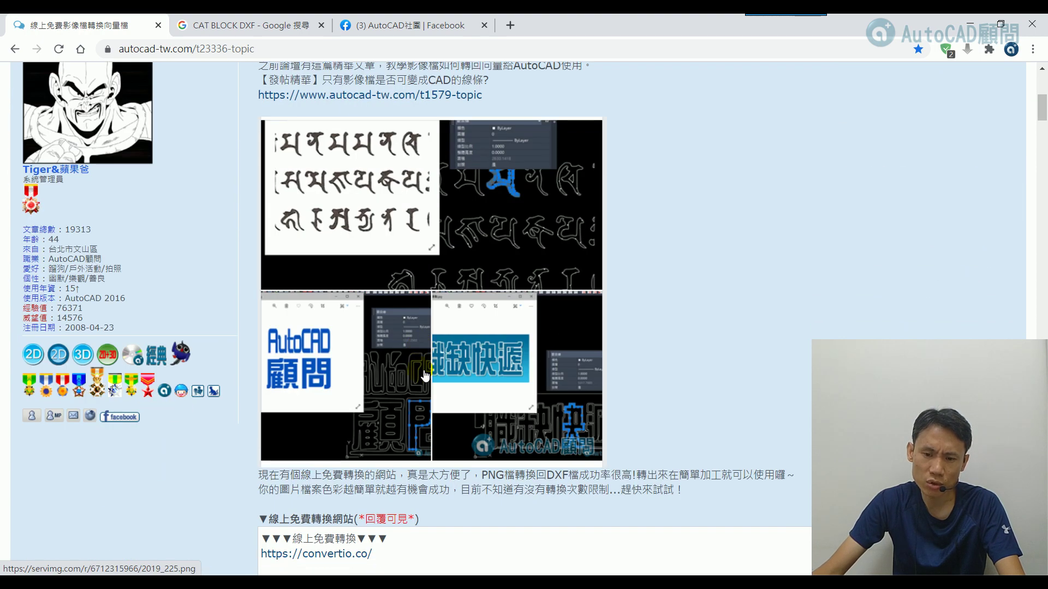
scroll(426, 376, "down", 1)
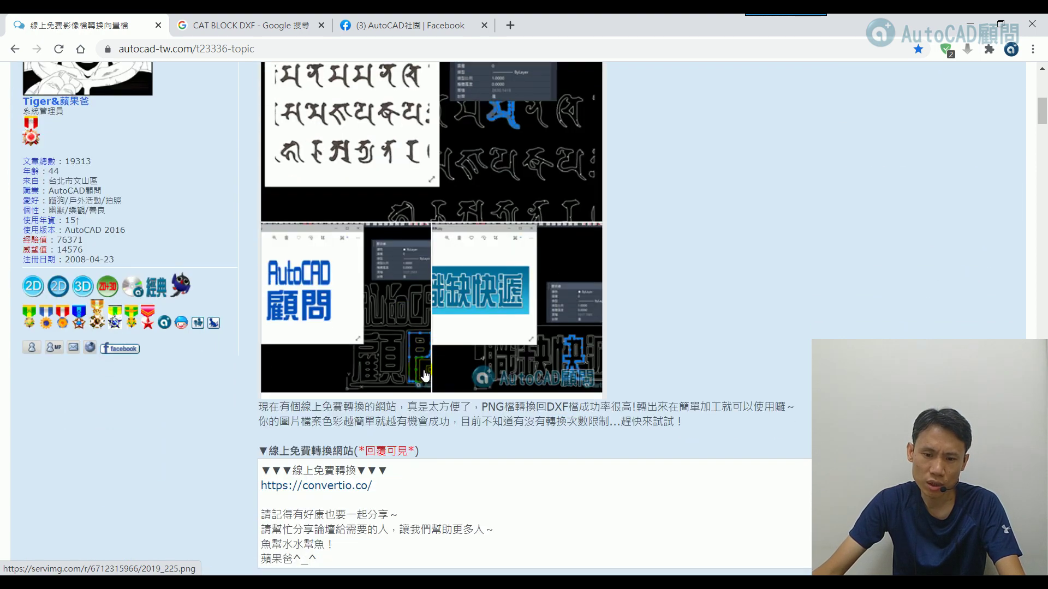
left_click(352, 492)
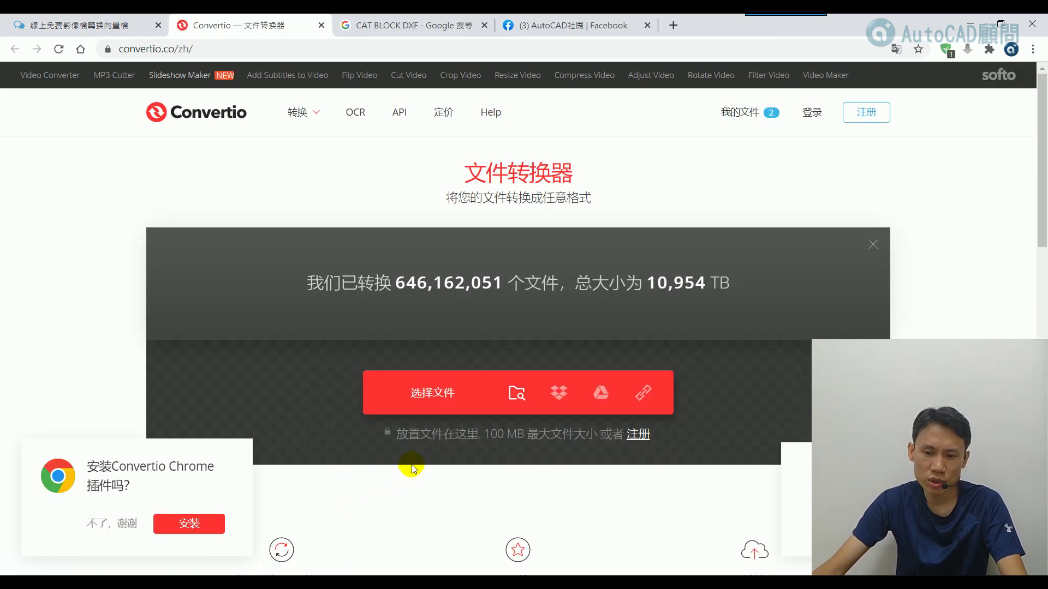
Step: Upload Cat-silhouette-Vector-dxf-File.jpg to Convertio and convert it to CAD > DXF
left_click(434, 393)
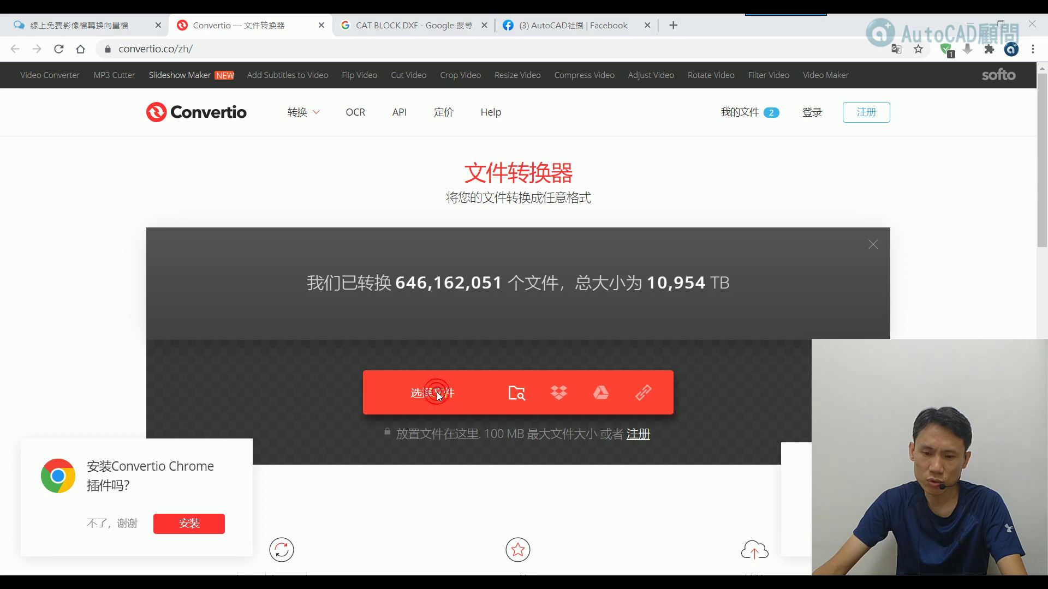
left_click(287, 123)
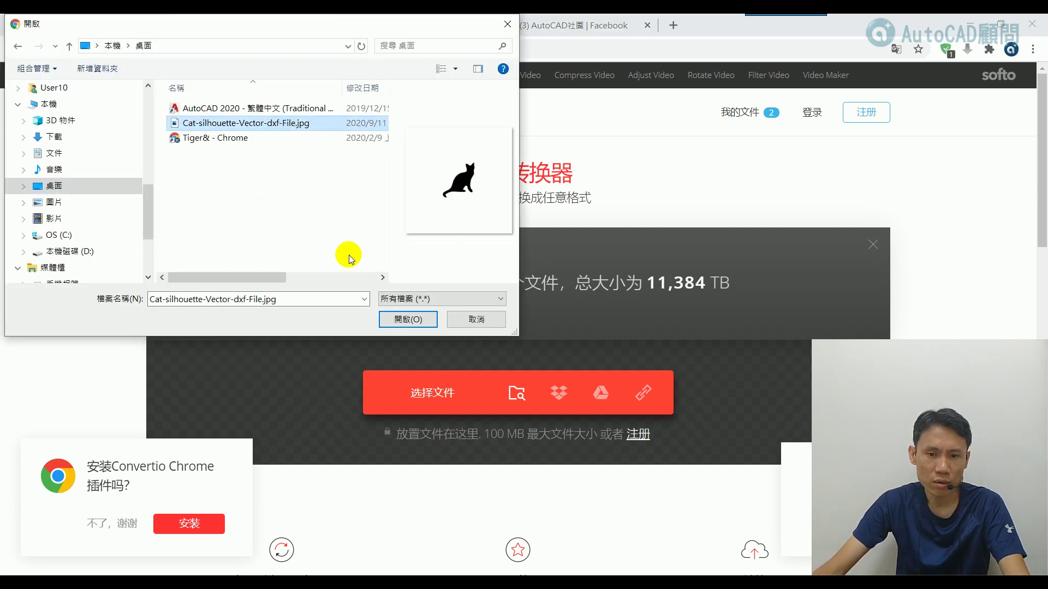
left_click(404, 319)
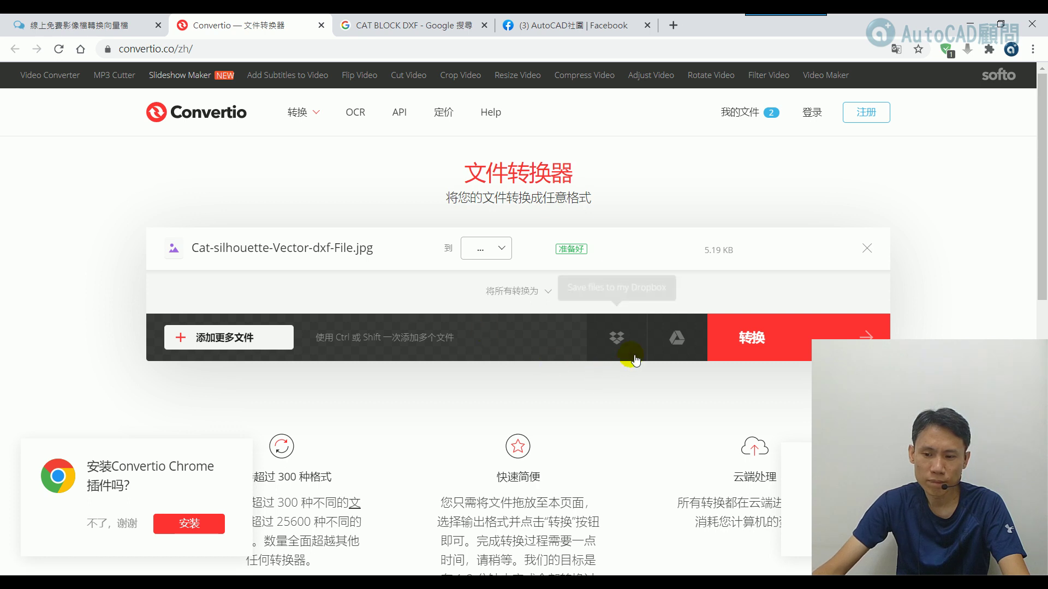
left_click(500, 247)
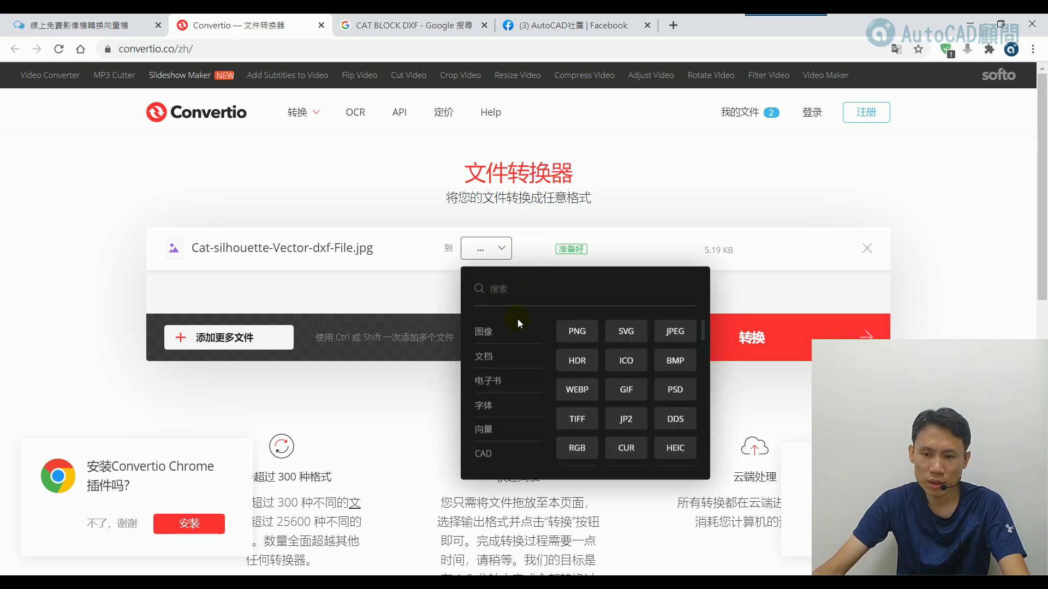
mouse_move(487, 453)
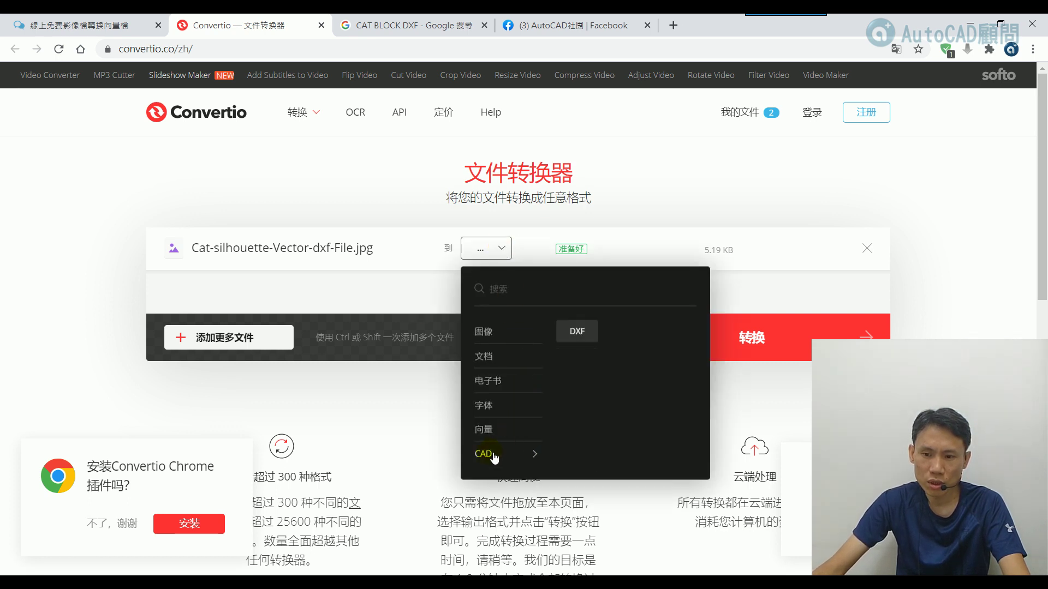
left_click(583, 330)
left_click(749, 334)
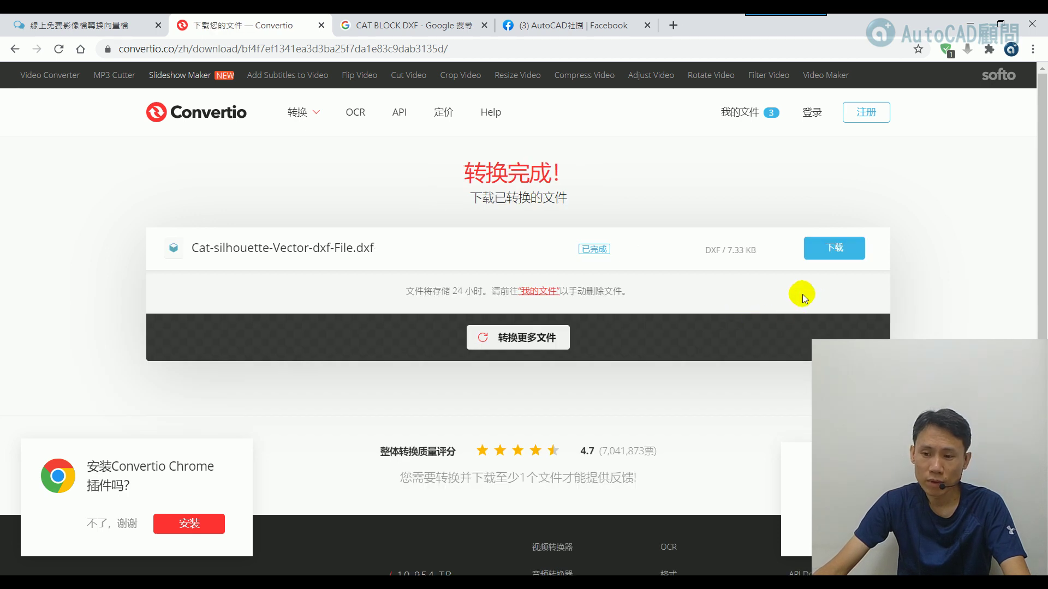
Step: Download Cat-silhouette-Vector-dxf-File.dxf (7.33 KB) and show it in its folder
left_click(826, 254)
left_click(835, 249)
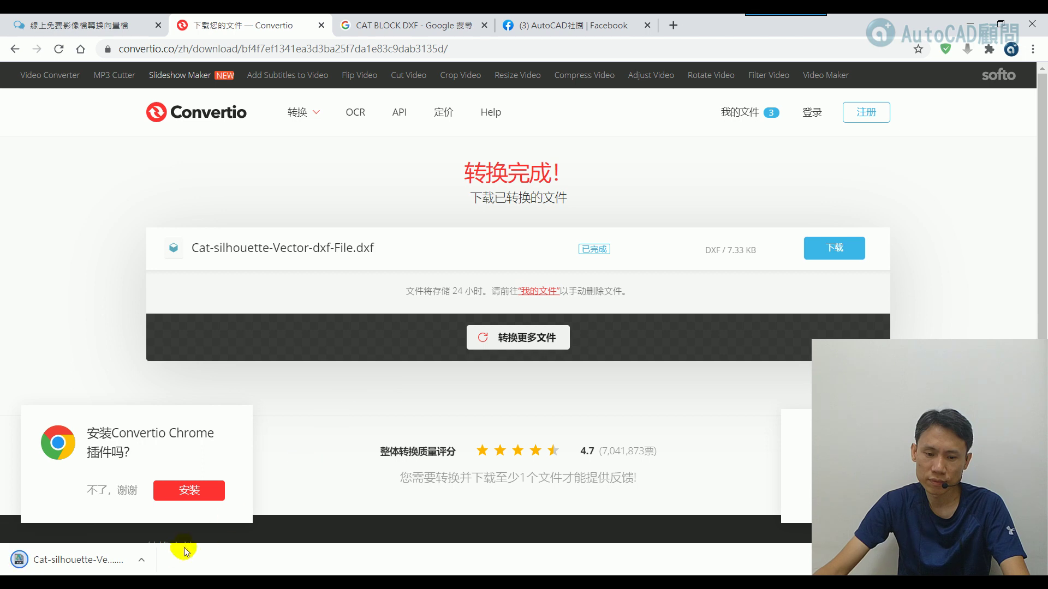
left_click(140, 560)
left_click(175, 511)
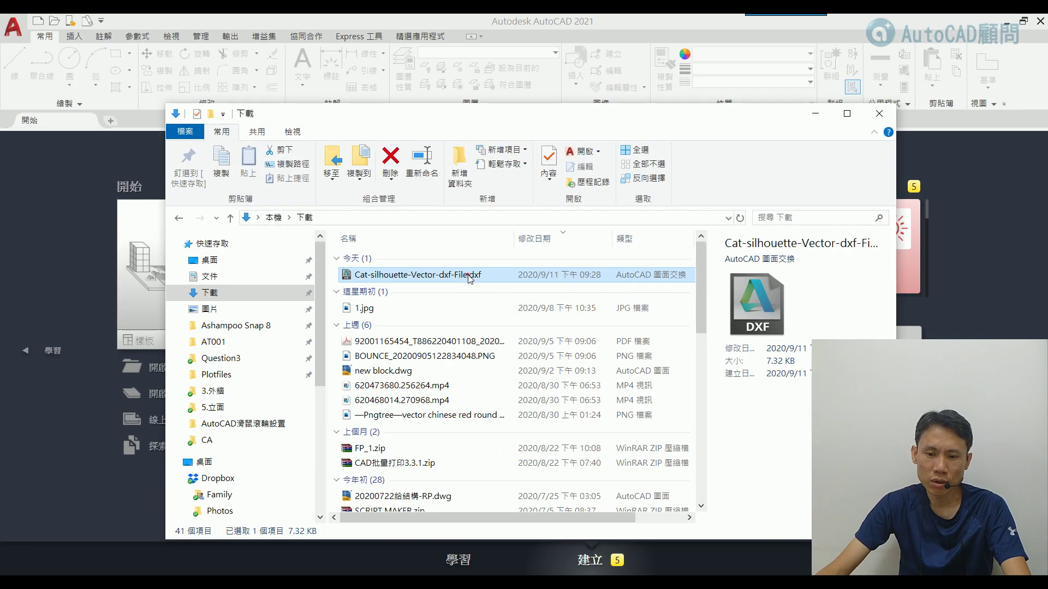
Step: Open the cat DXF in AutoCAD, zoom to extents and inspect the closed cat outline
double_click(467, 275)
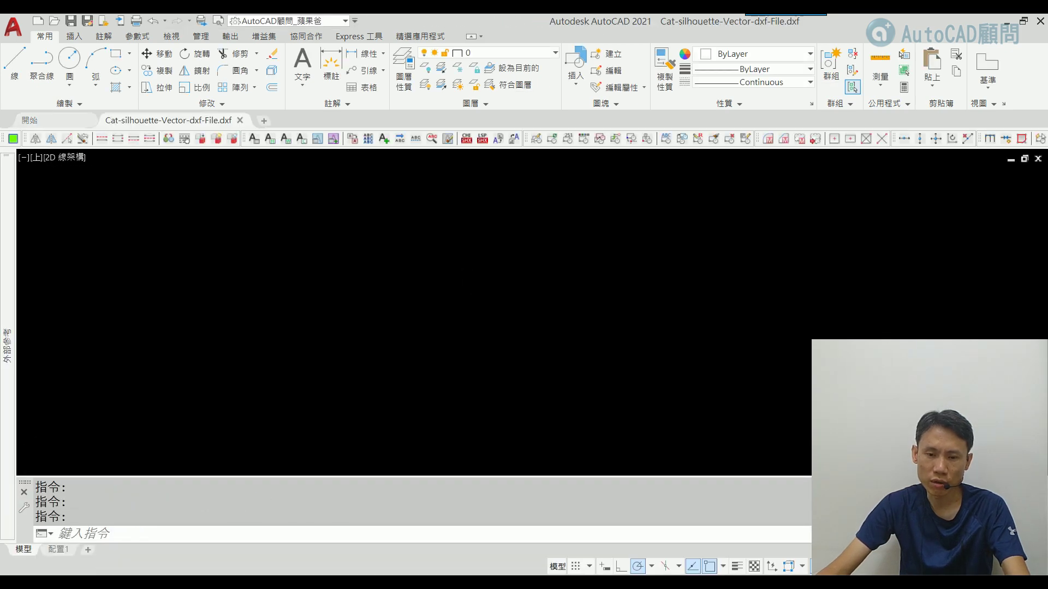
middle_click(479, 297)
left_click(492, 298)
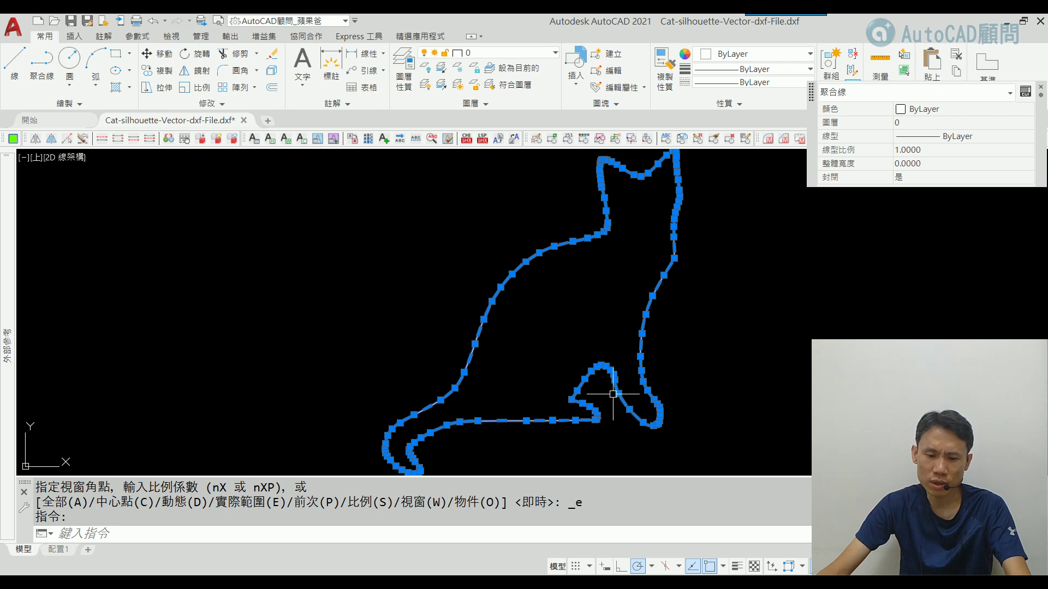
key("Escape")
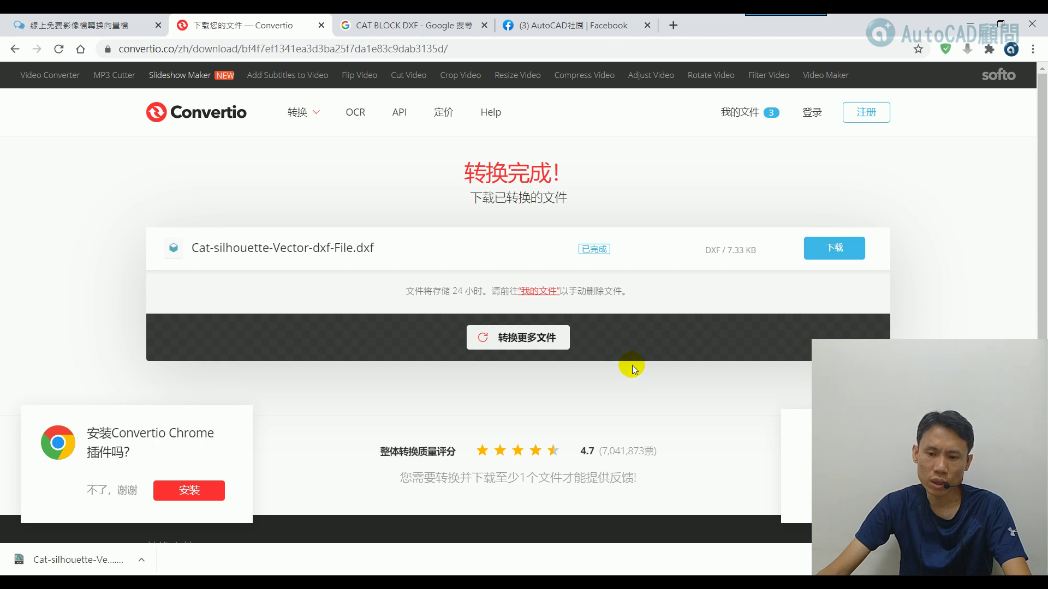
Step: Change the Google image search to DOG BLOCK DXF
left_click(404, 25)
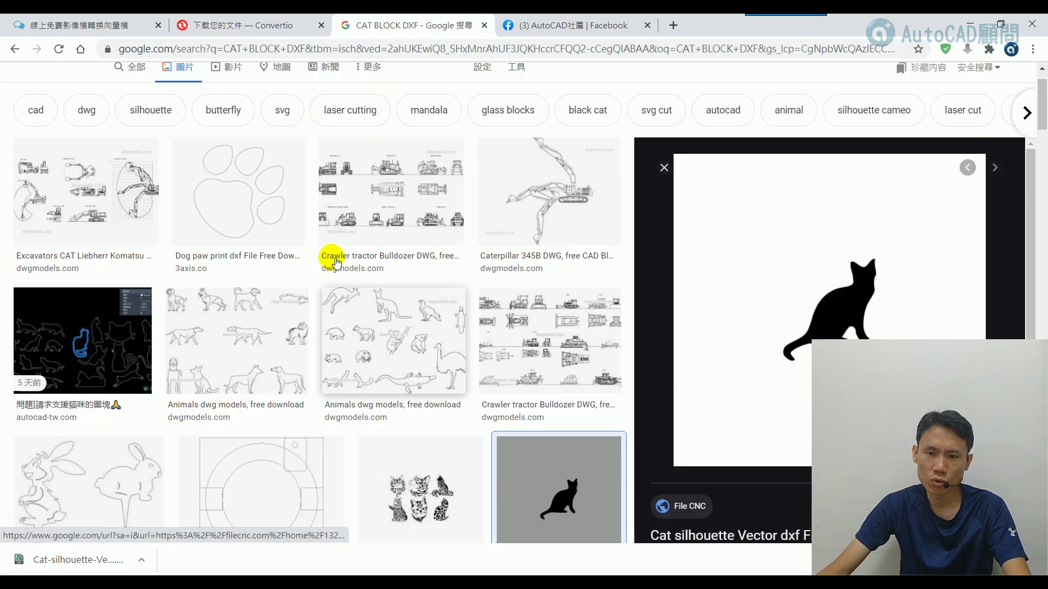
scroll(336, 262, "up", 1)
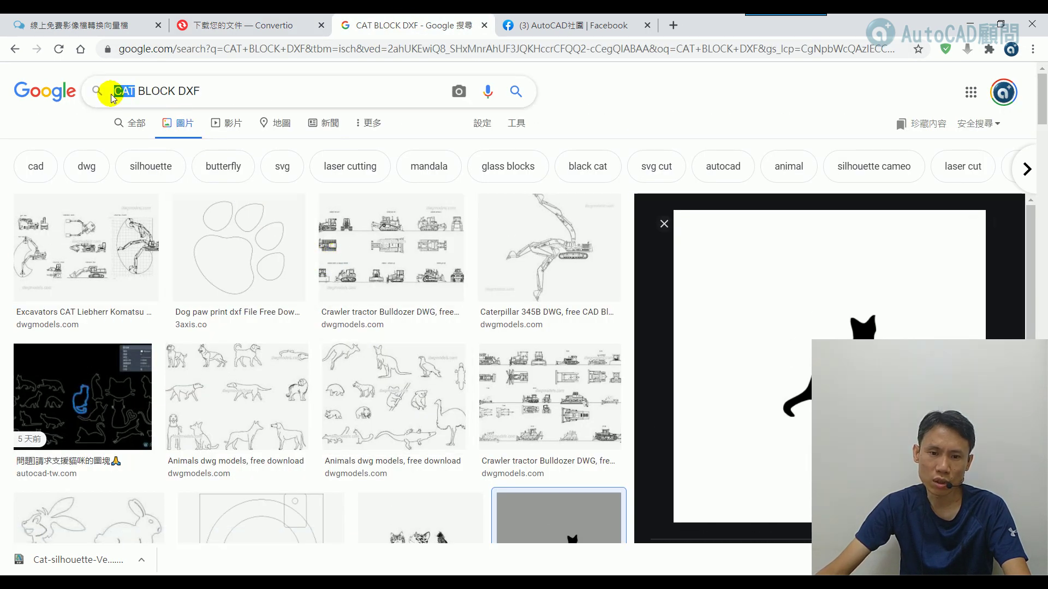
type("ㄎㄛ")
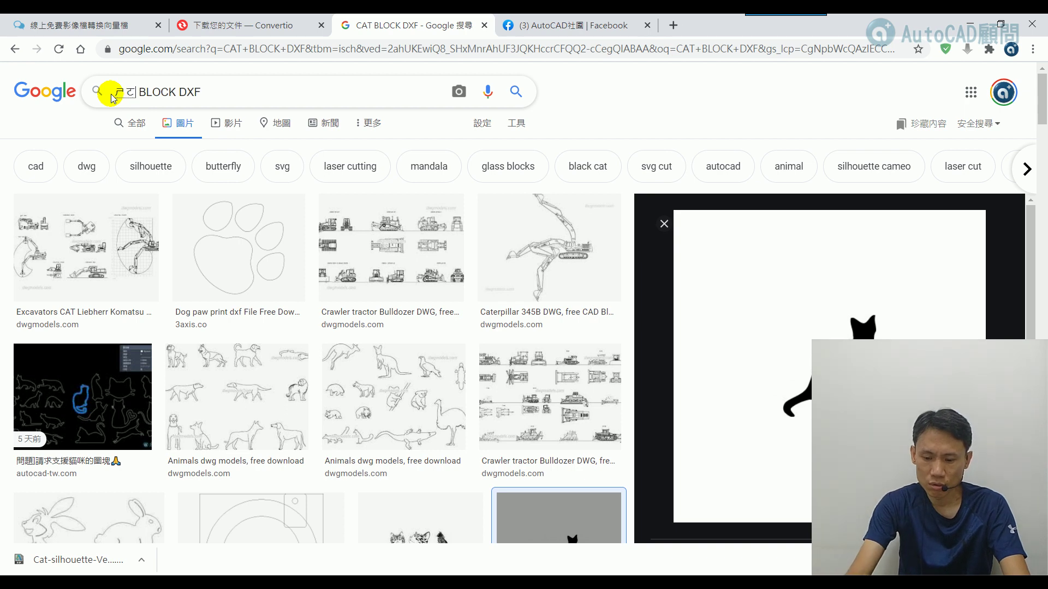
key("BackSpace")
key("BackSpace")
type("DOG")
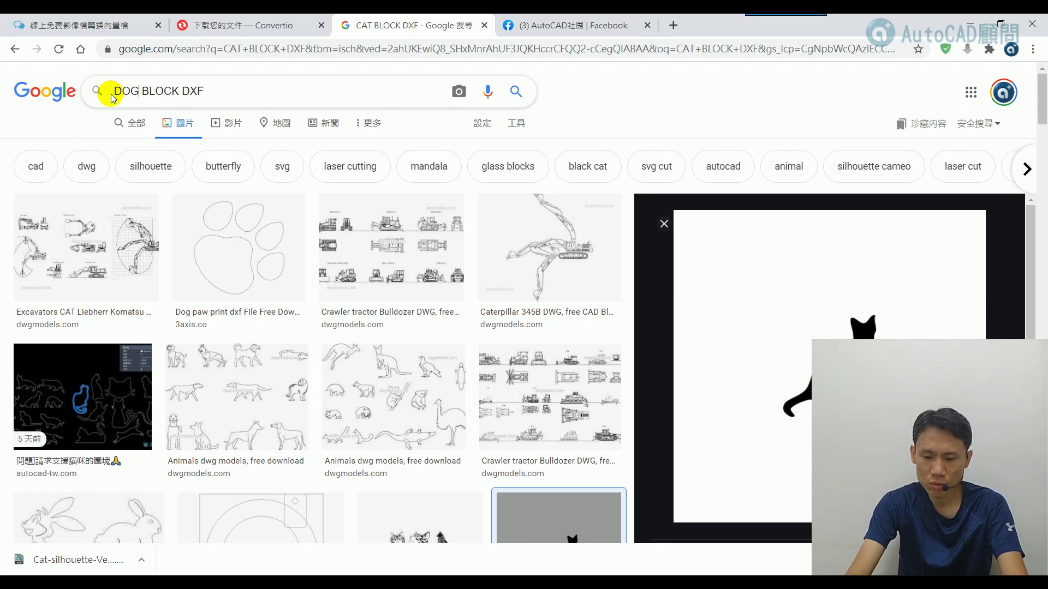
key("Return")
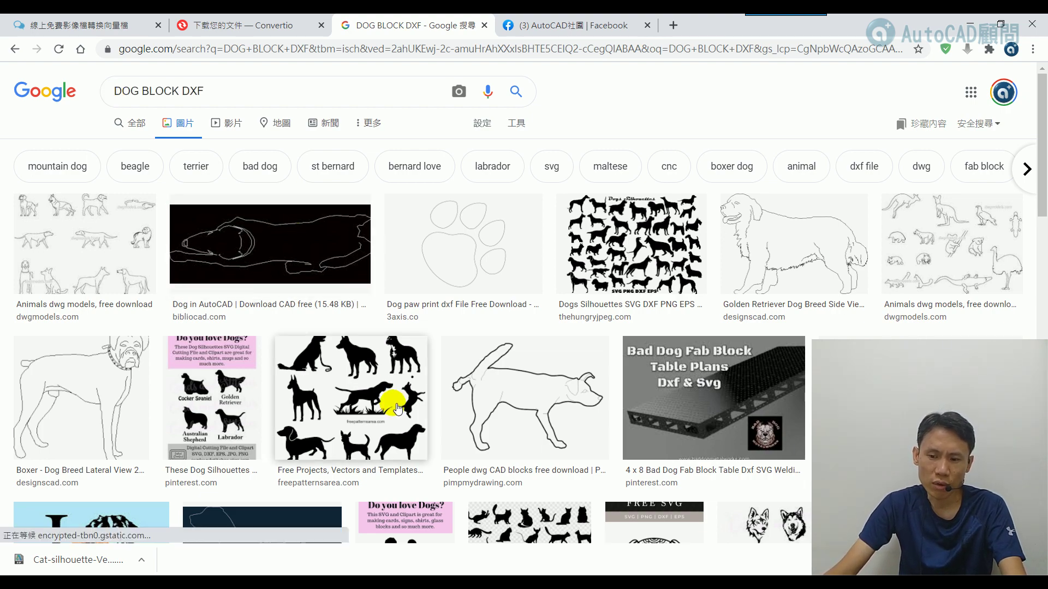
Step: Save the cats and dogs silhouette set as dogs-cats-black-silhouette-set_98292-3486.jpg to the desktop
scroll(397, 409, "down", 2)
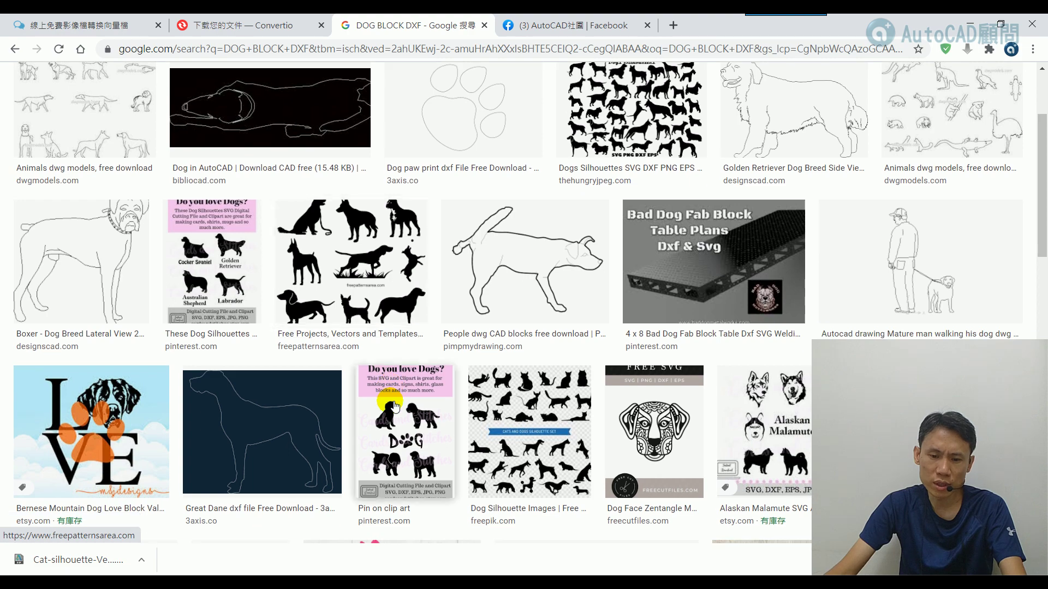
left_click(524, 430)
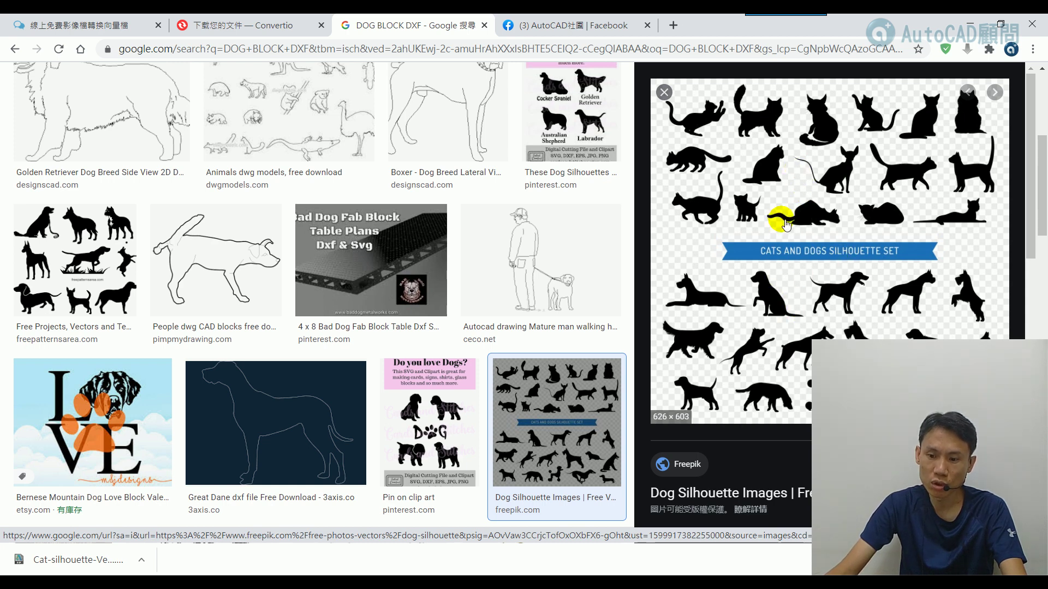
right_click(796, 195)
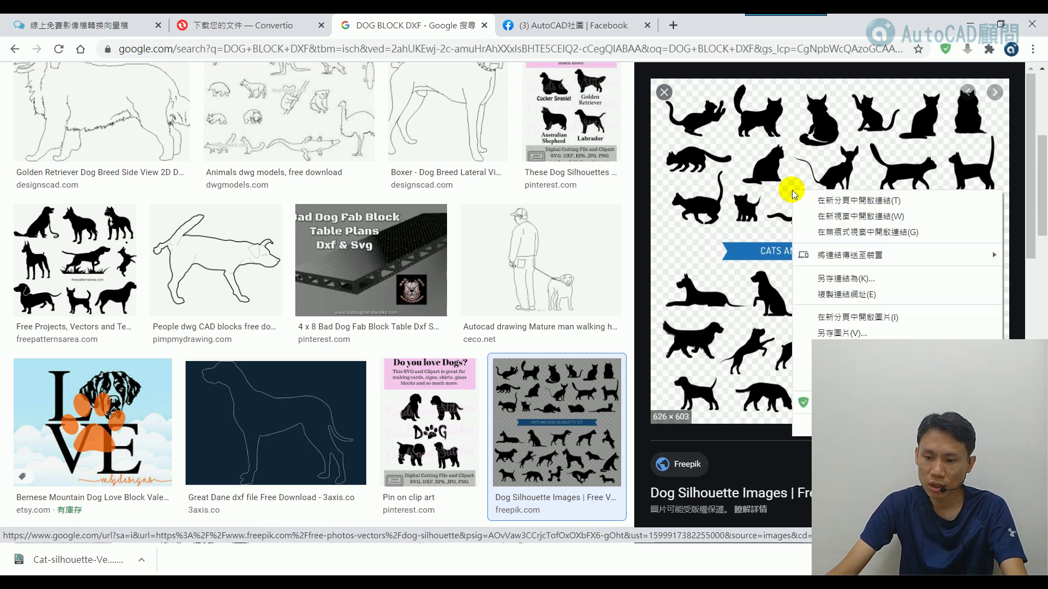
left_click(845, 332)
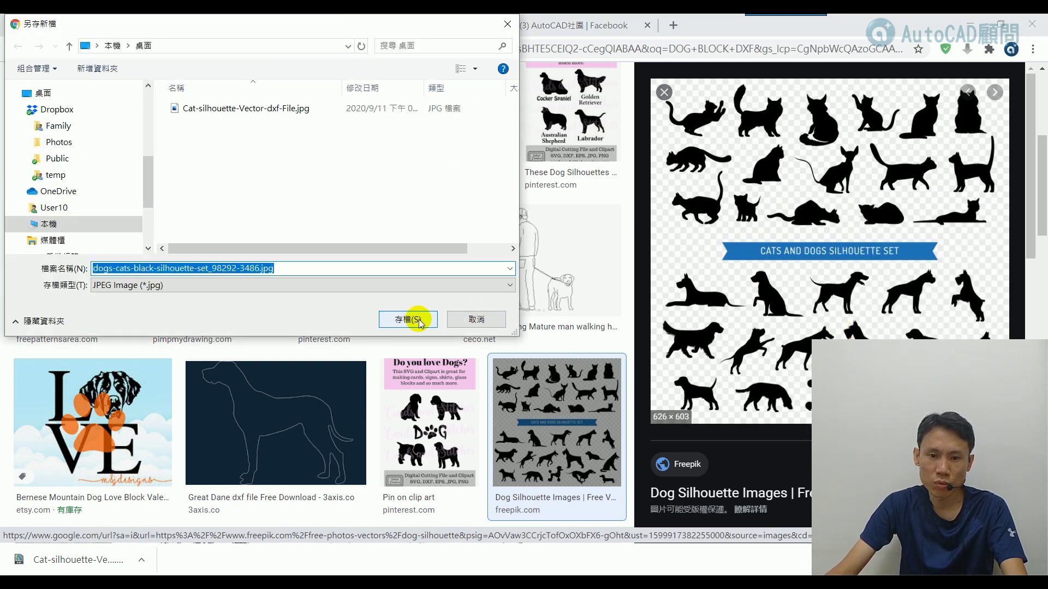
left_click(415, 320)
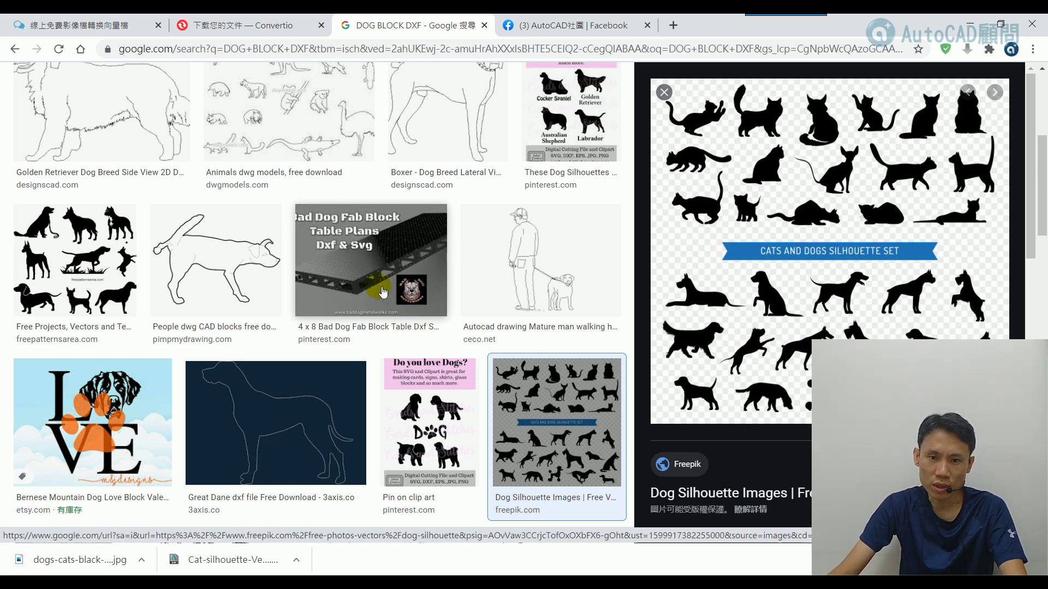
left_click(255, 25)
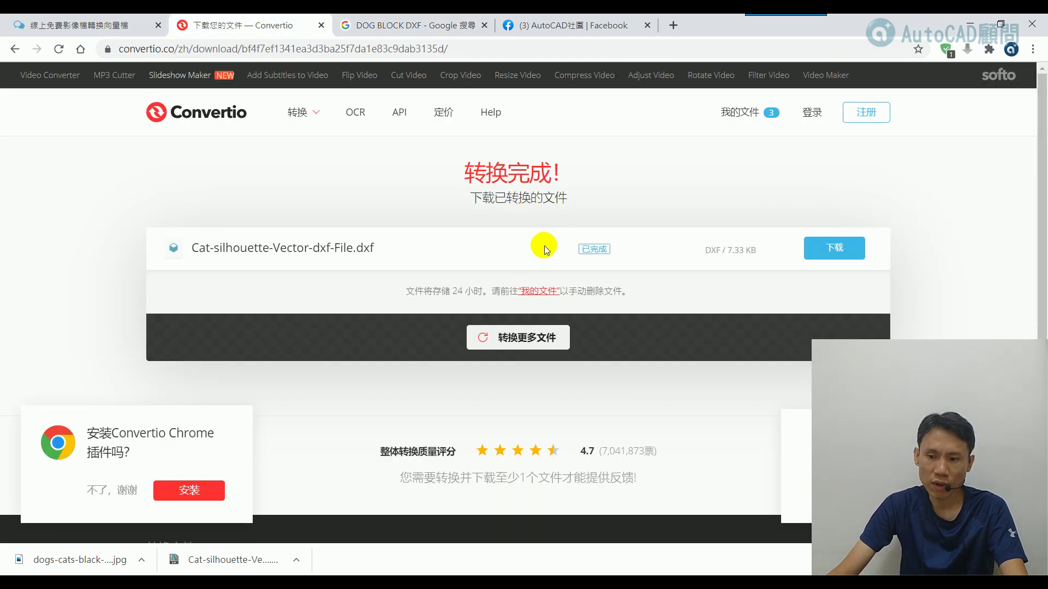
Step: Convert dogs-cats-black-silhouette-set_98292-3486.jpg to DXF, then download and open the 324 KB result
left_click(534, 337)
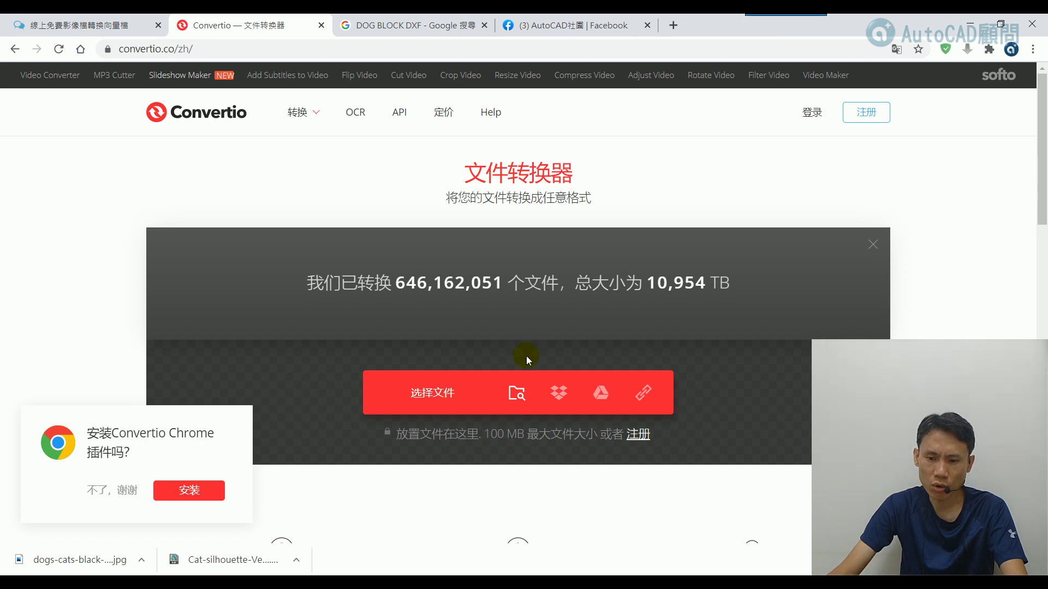
left_click(441, 392)
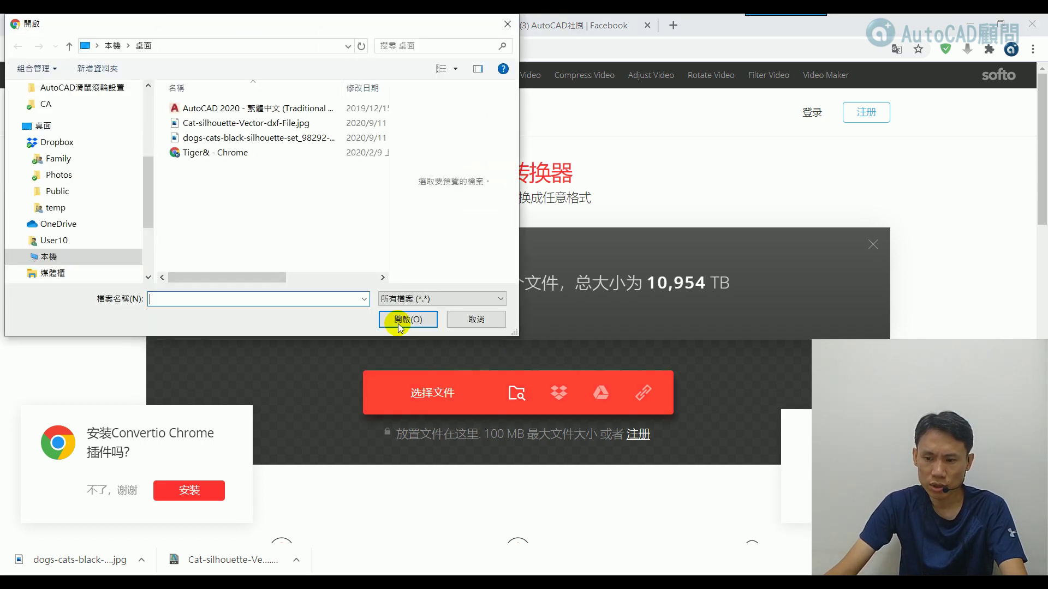
left_click(254, 139)
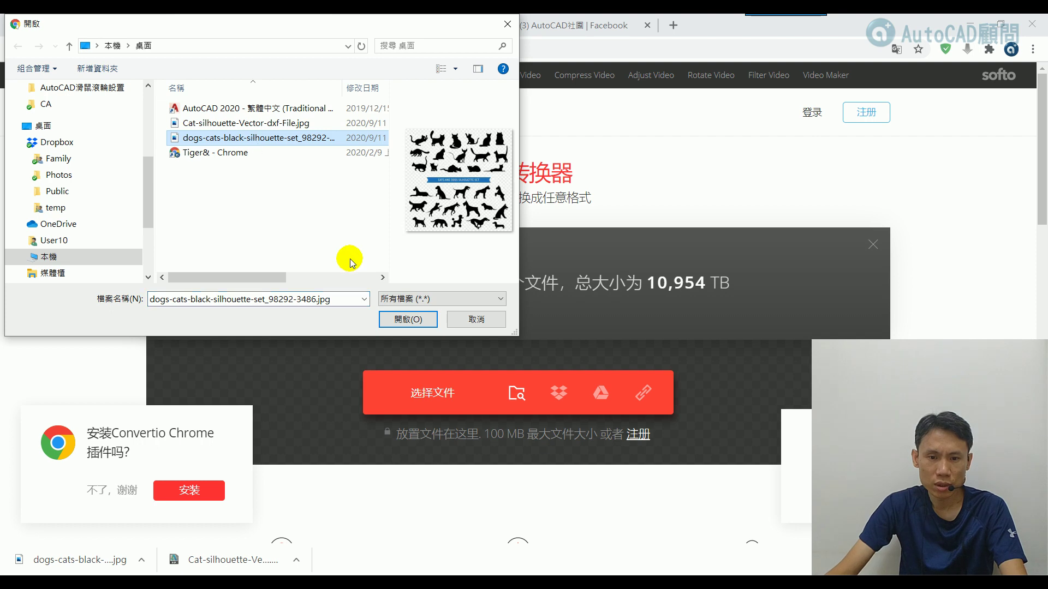
left_click(405, 319)
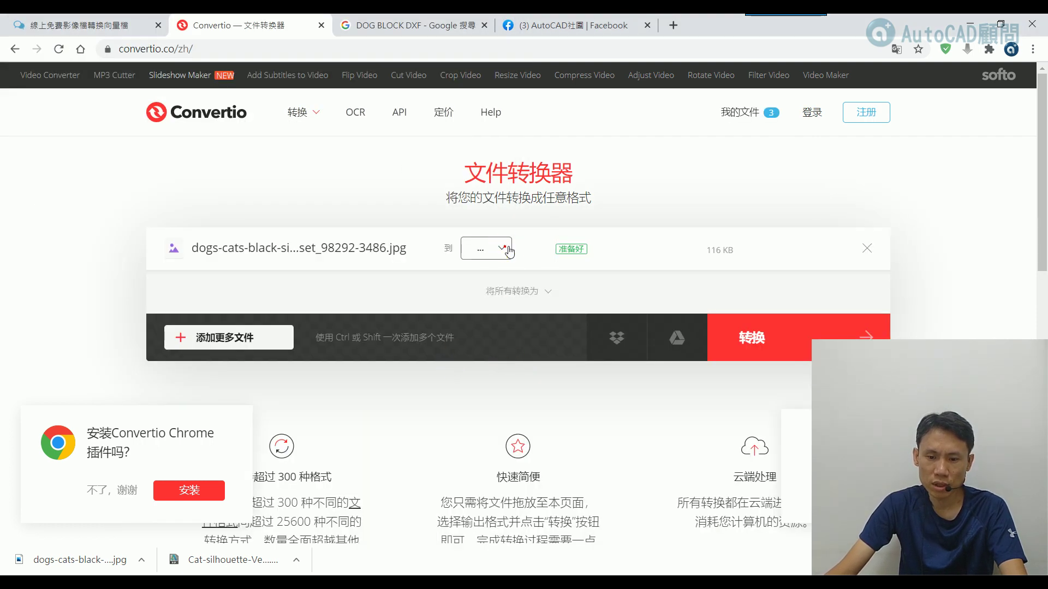
left_click(490, 248)
mouse_move(501, 453)
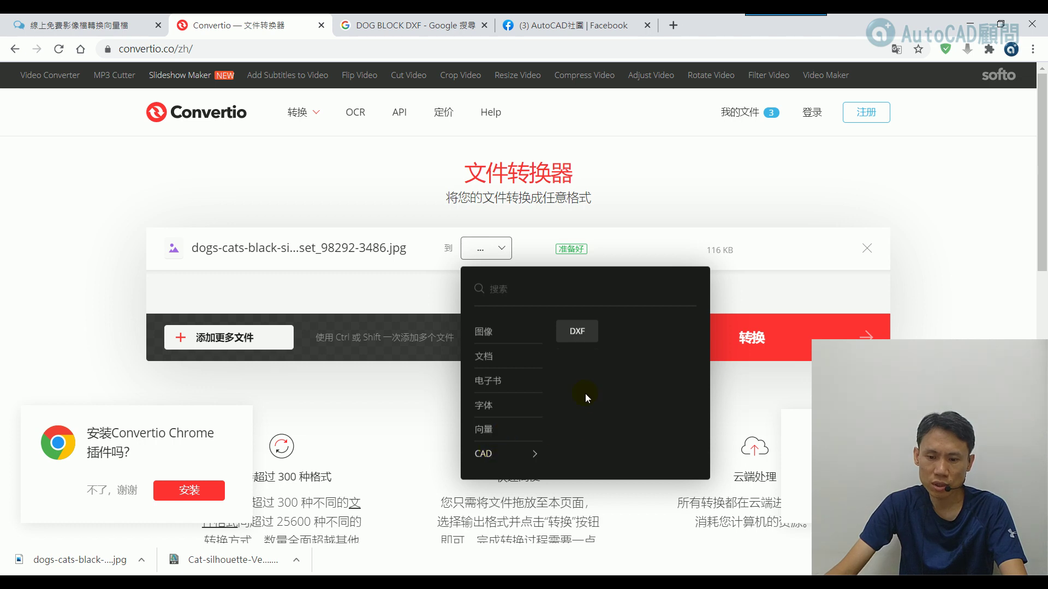
left_click(582, 336)
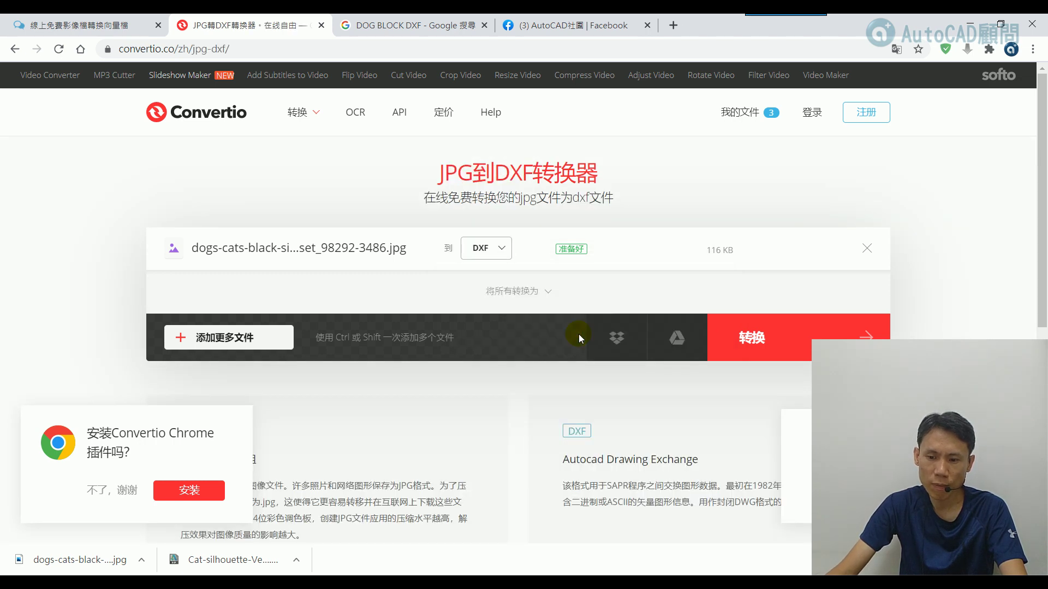
left_click(756, 341)
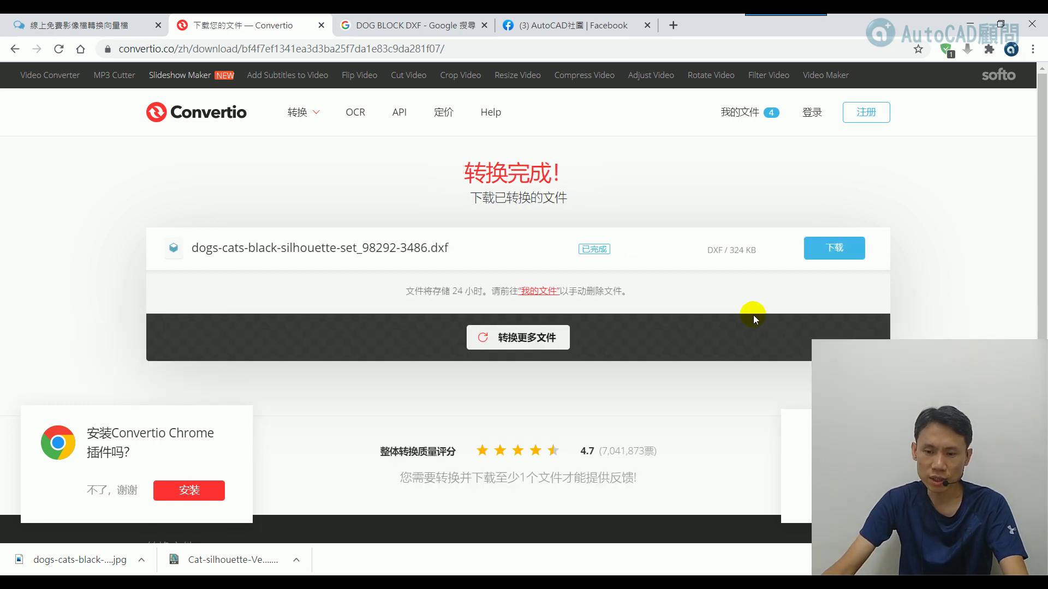
left_click(835, 249)
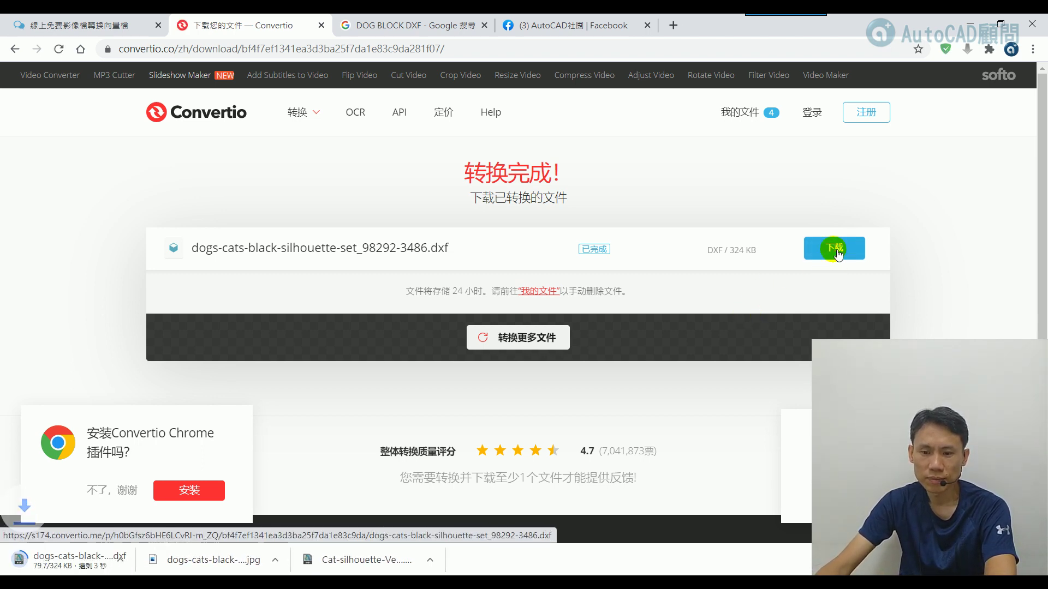
left_click(129, 559)
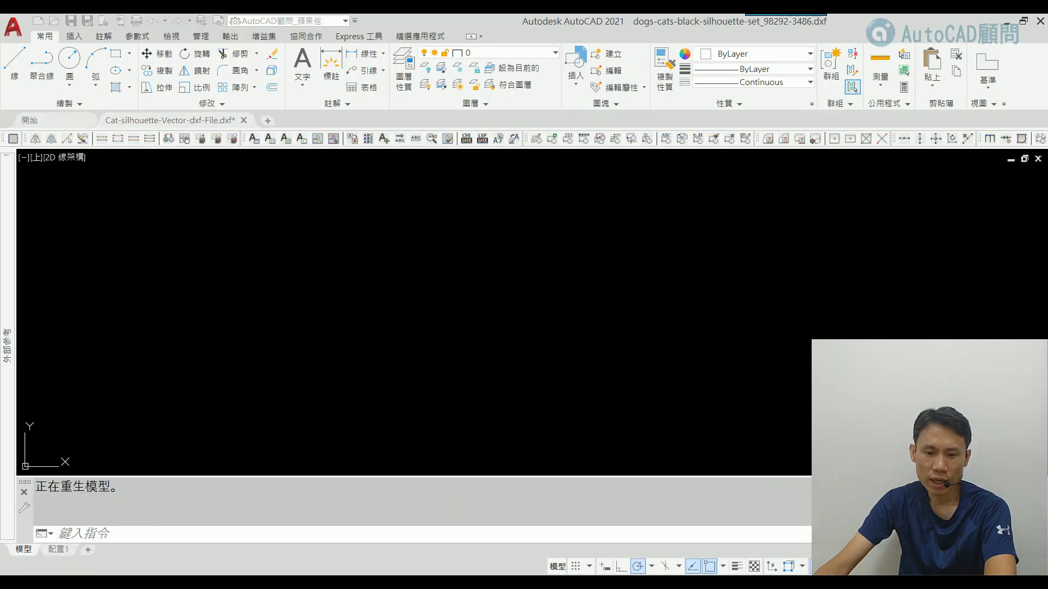
Step: Zoom to extents and select the jumping and sitting dog outlines to inspect them
middle_click(523, 322)
middle_click(524, 322)
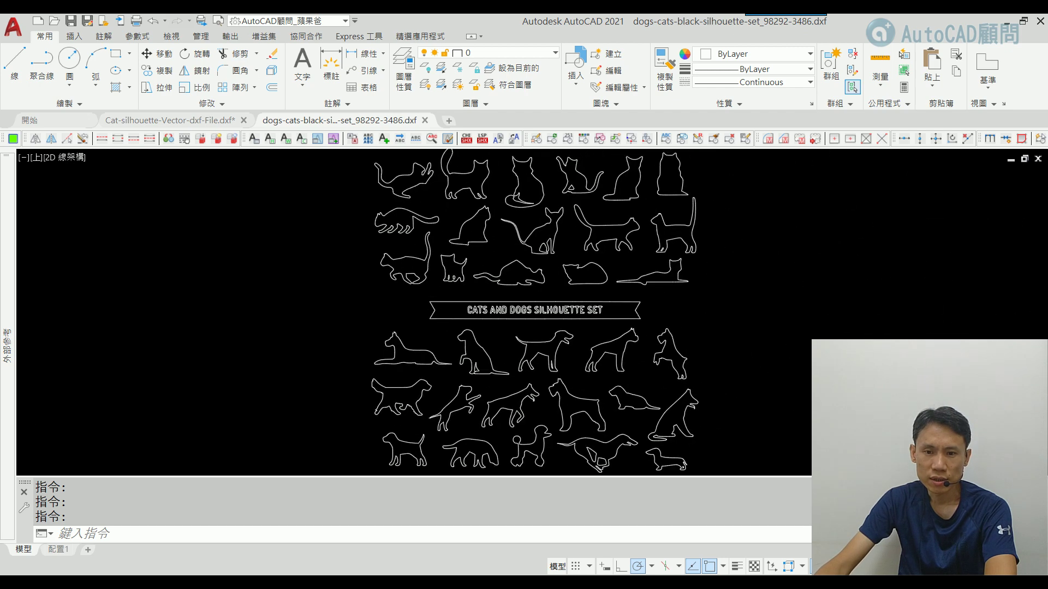
scroll(465, 435, "up", 5)
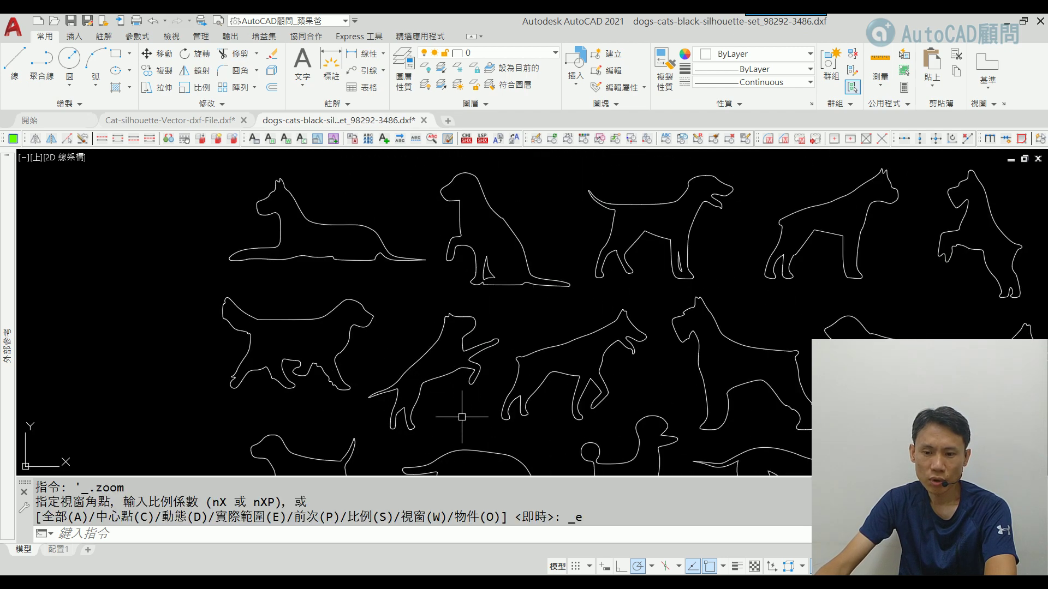
left_click(452, 376)
key("Escape")
scroll(476, 191, "up", 2)
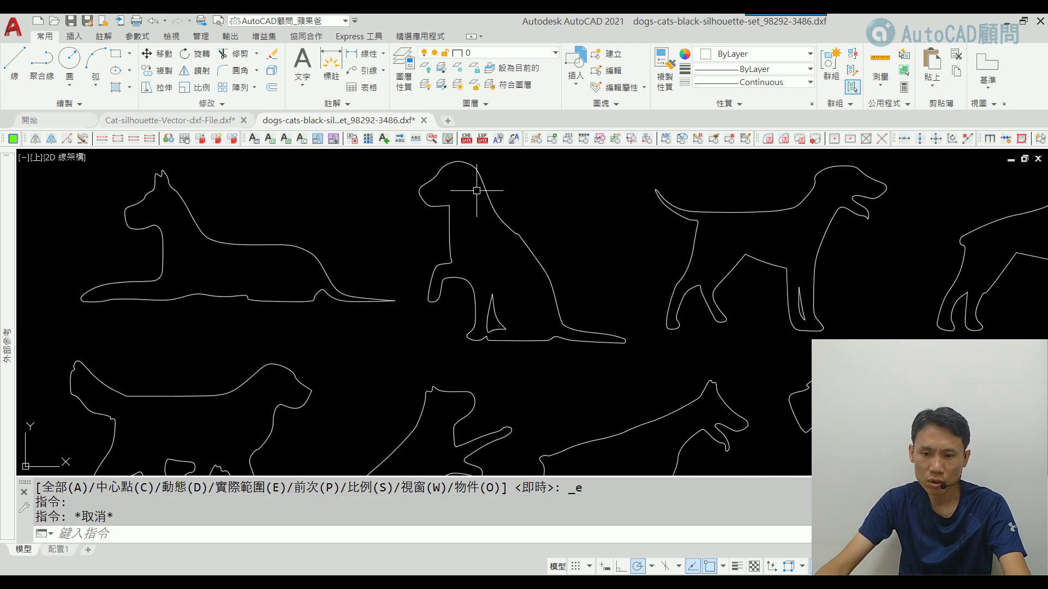
left_click(483, 192)
key("Escape")
scroll(491, 229, "down", 5)
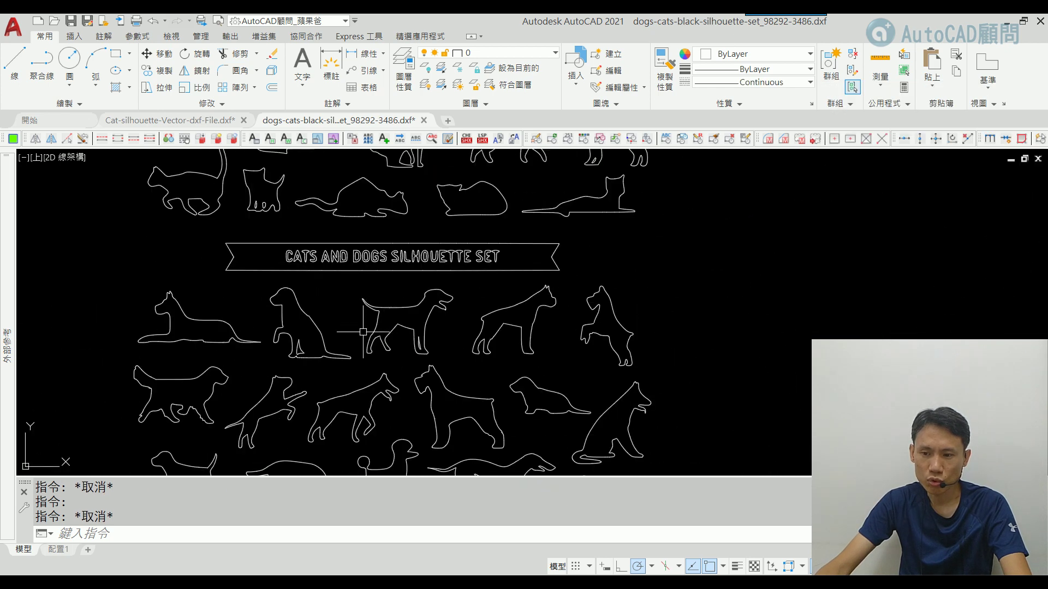
Step: Pan and zoom around the cat outlines, the banner and the dog silhouettes
left_click_drag(349, 264, 372, 290)
scroll(549, 303, "up", 4)
scroll(662, 339, "down", 4)
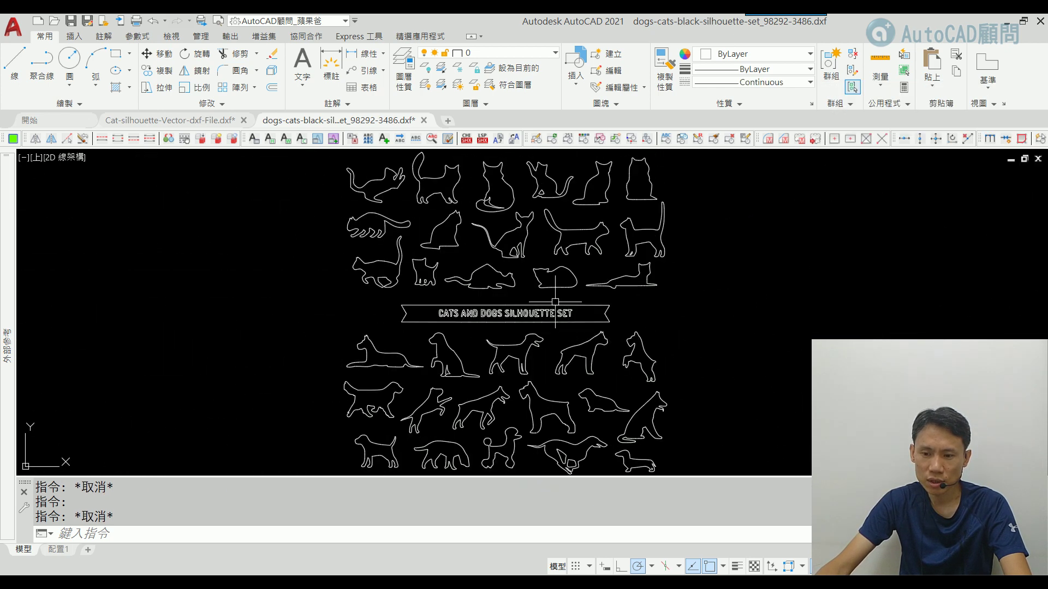
scroll(469, 246, "up", 1)
scroll(469, 246, "up", 2)
mouse_move(464, 314)
left_mouse_down()
mouse_move(468, 267)
mouse_move(491, 311)
left_mouse_up()
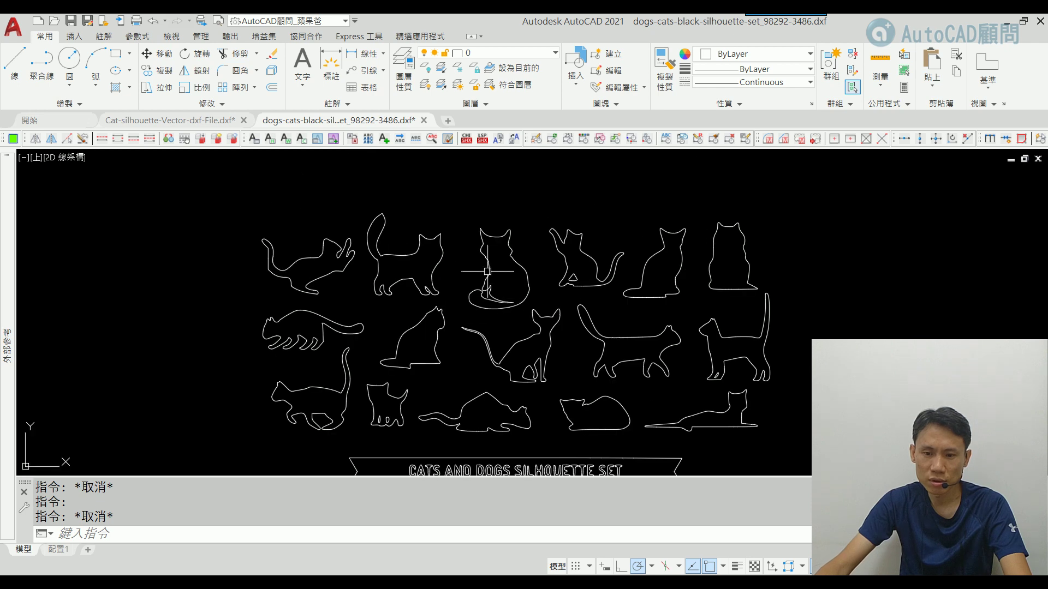
scroll(446, 262, "up", 3)
left_click_drag(744, 305, 696, 256)
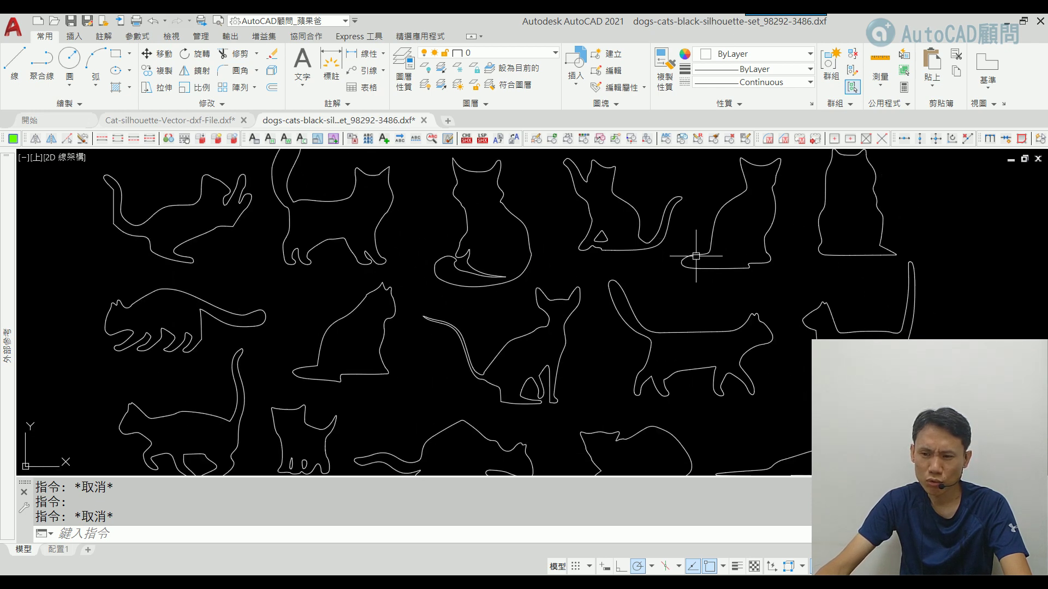
scroll(600, 344, "down", 4)
left_click_drag(600, 349, 600, 87)
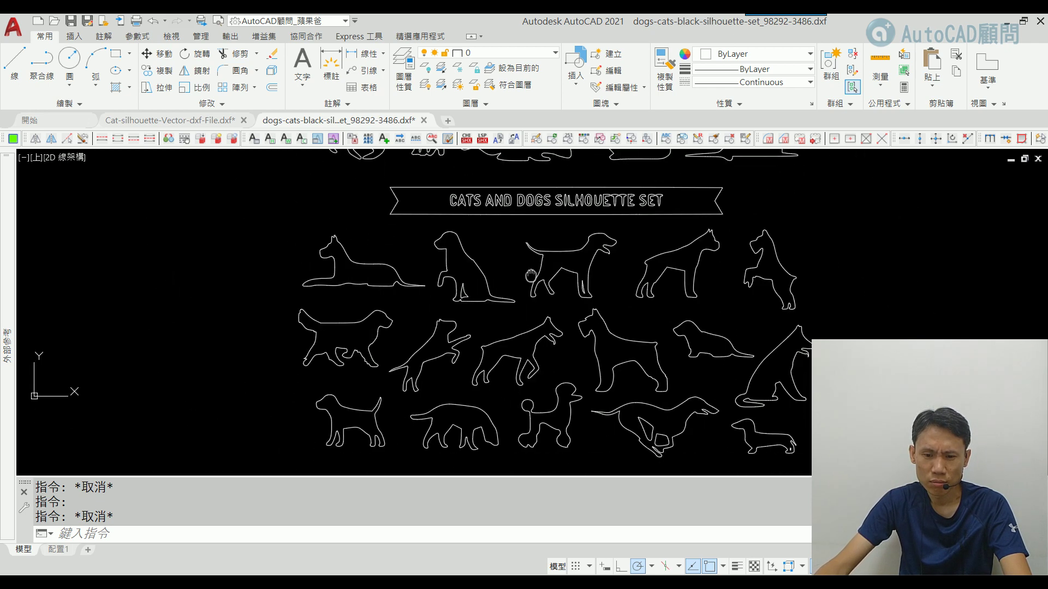
scroll(438, 389, "up", 2)
scroll(336, 290, "up", 3)
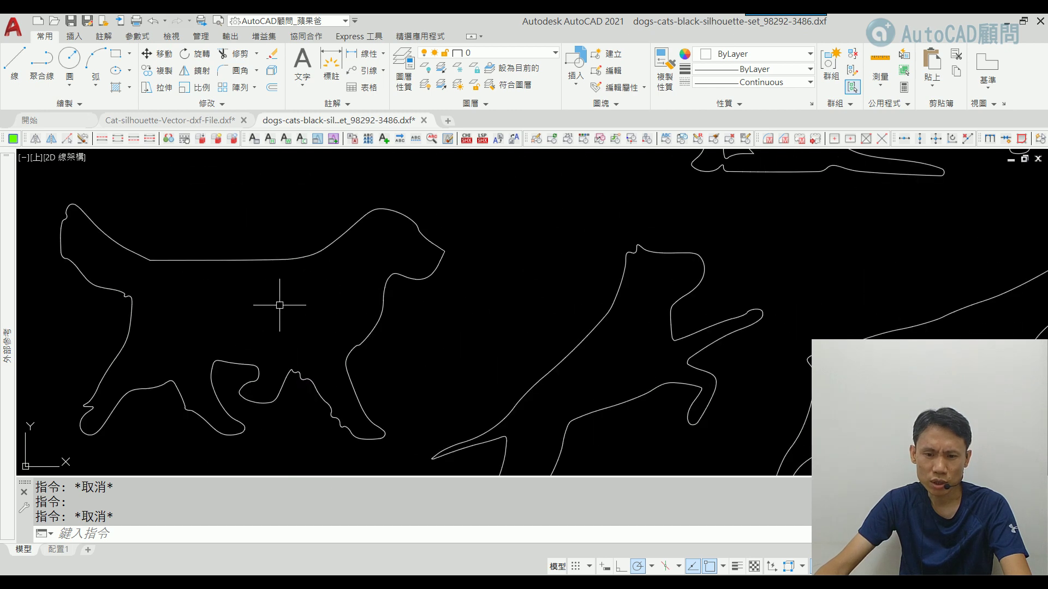
mouse_move(280, 299)
left_mouse_down()
mouse_move(403, 295)
mouse_move(355, 286)
left_mouse_up()
scroll(403, 295, "down", 3)
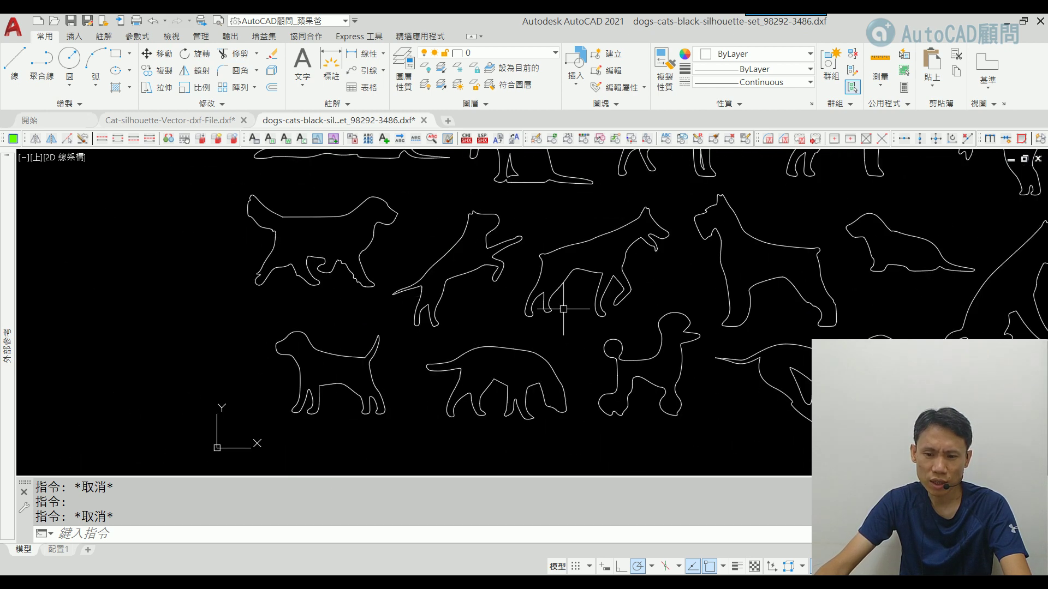
Step: Zoom to extents so the entire cats and dogs silhouette set shows at once
middle_click(560, 306)
middle_click(560, 305)
scroll(538, 431, "up", 4)
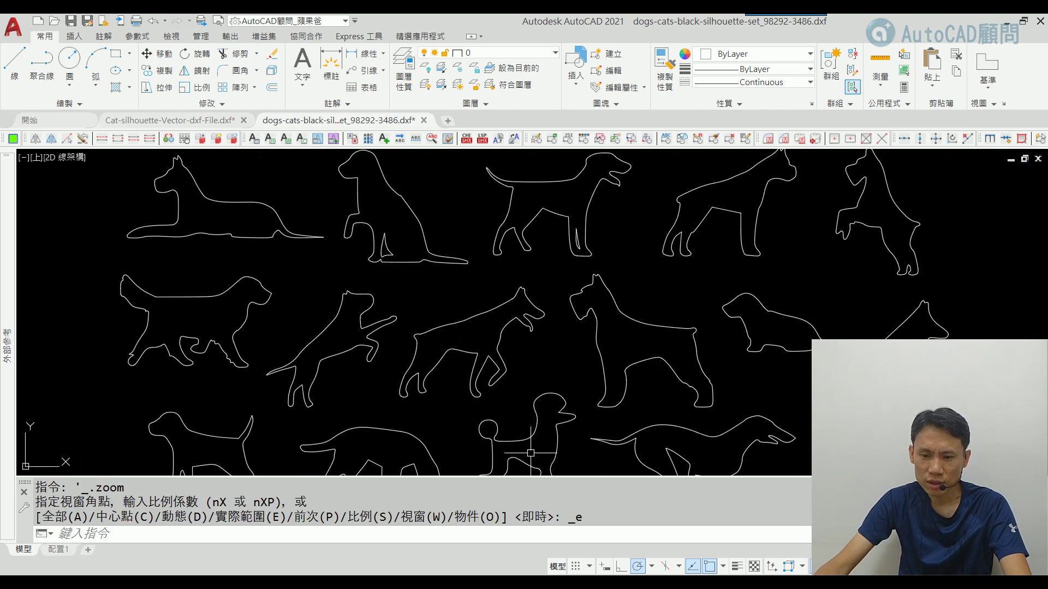
left_click_drag(532, 448, 547, 371)
scroll(546, 407, "up", 2)
middle_click(547, 369)
middle_click(547, 369)
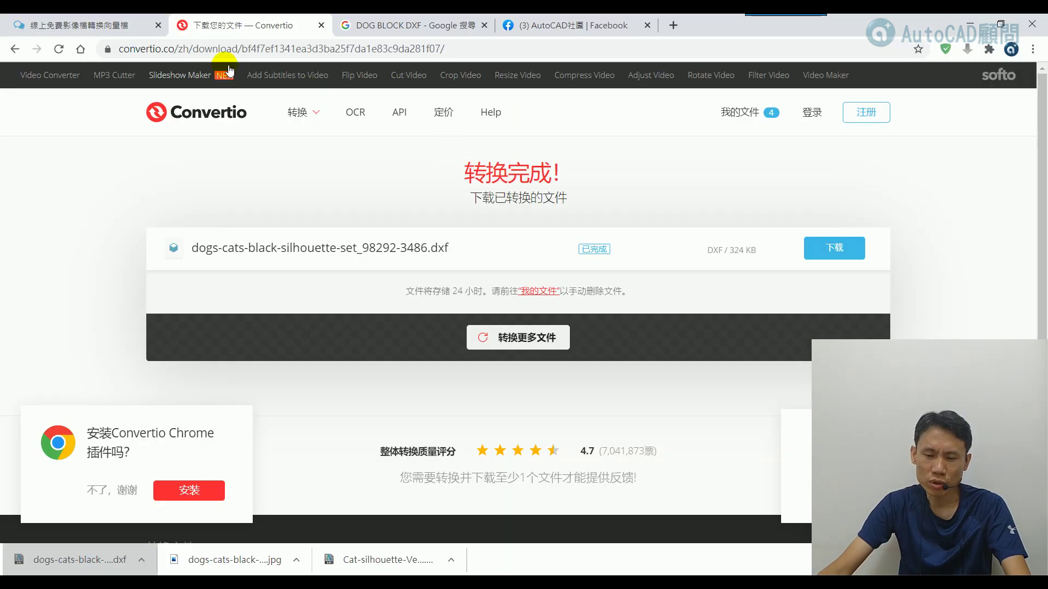
left_click(100, 26)
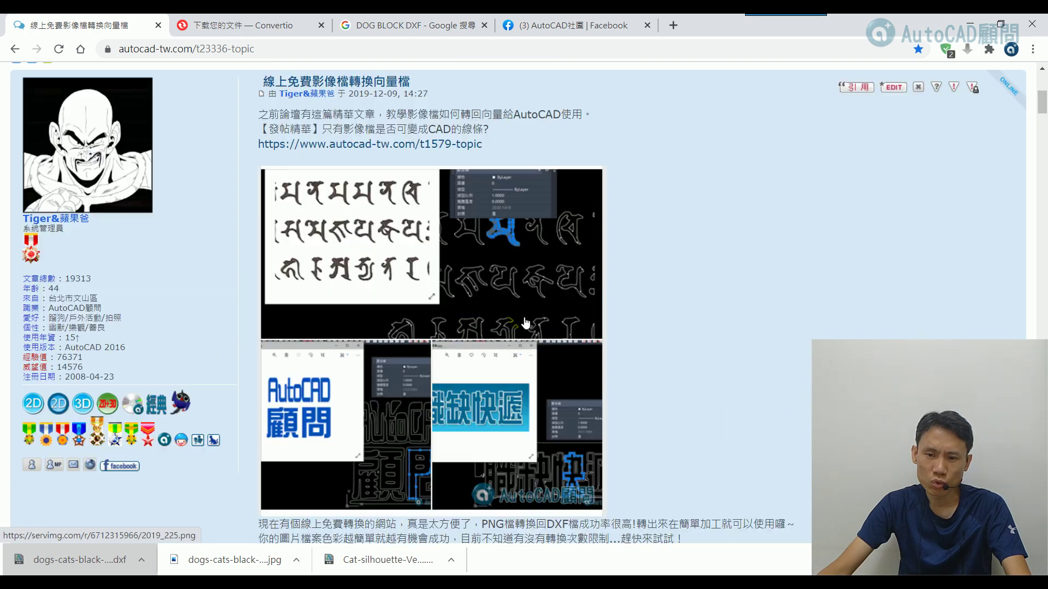
scroll(545, 262, "up", 10)
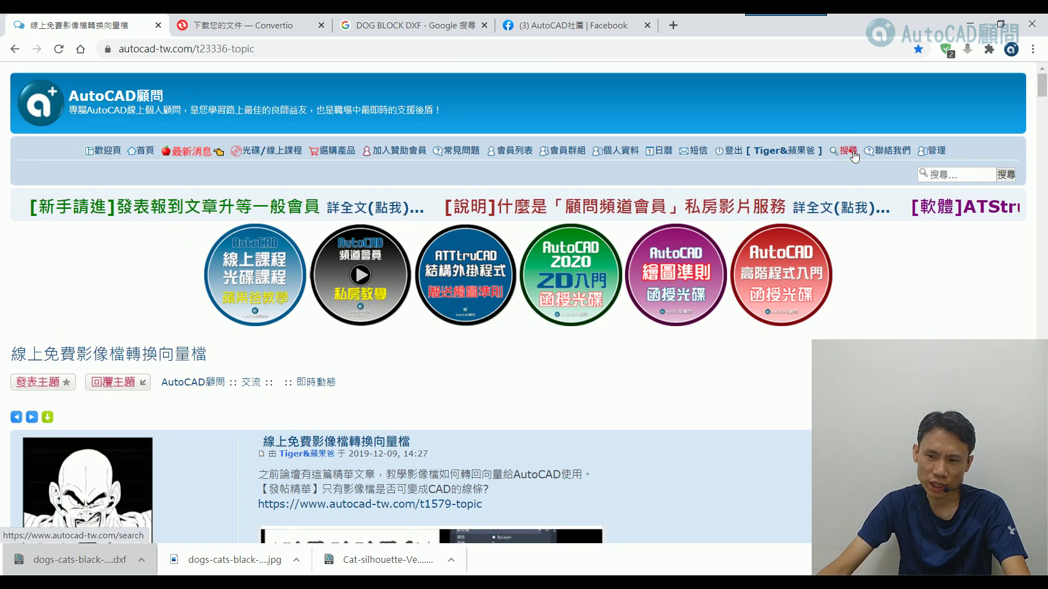
left_click(853, 155)
left_click(910, 234)
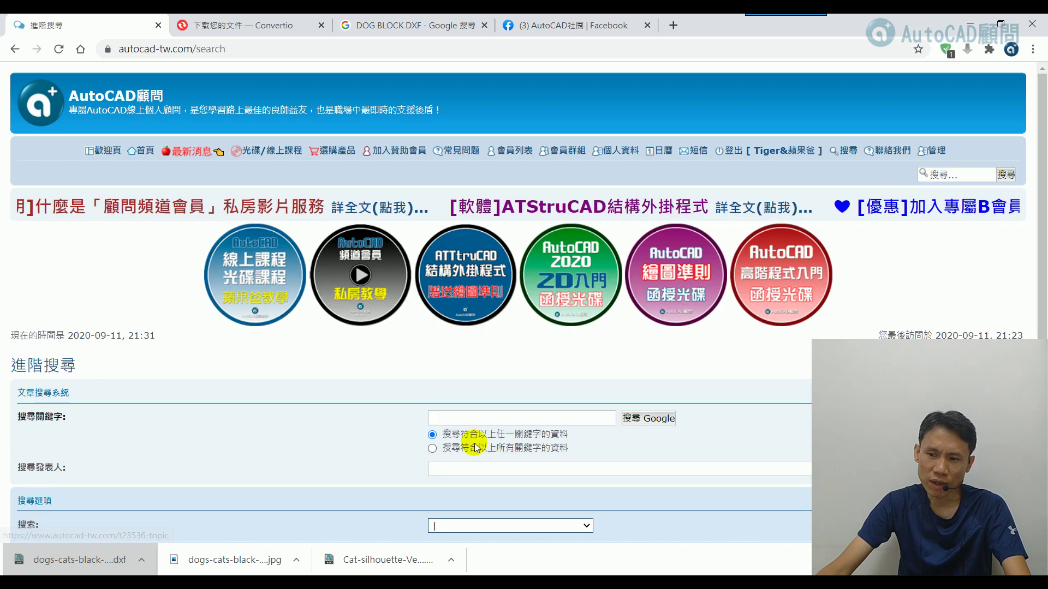
left_click(462, 424)
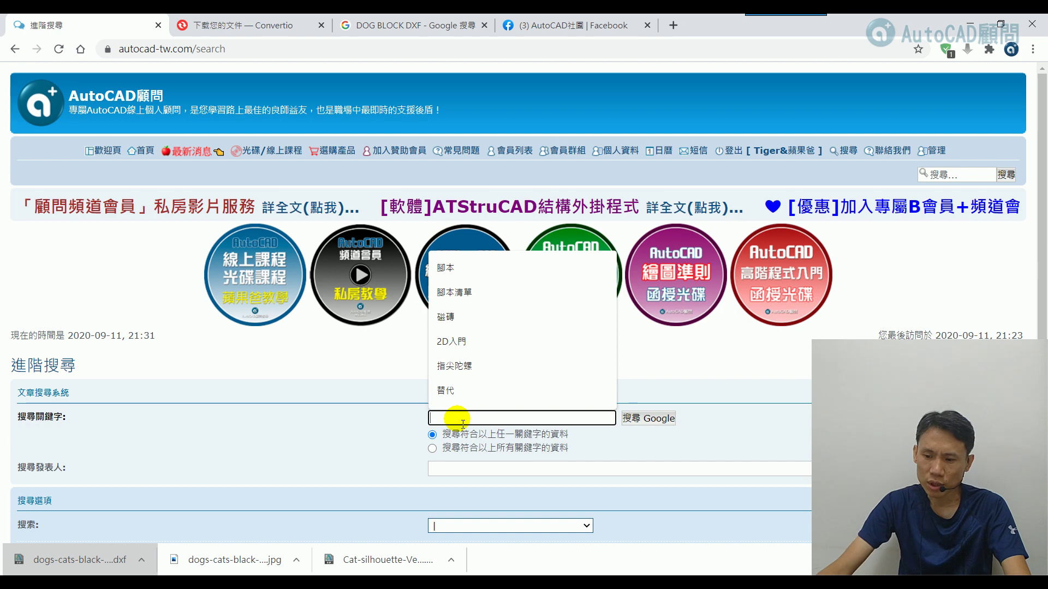
type("A")
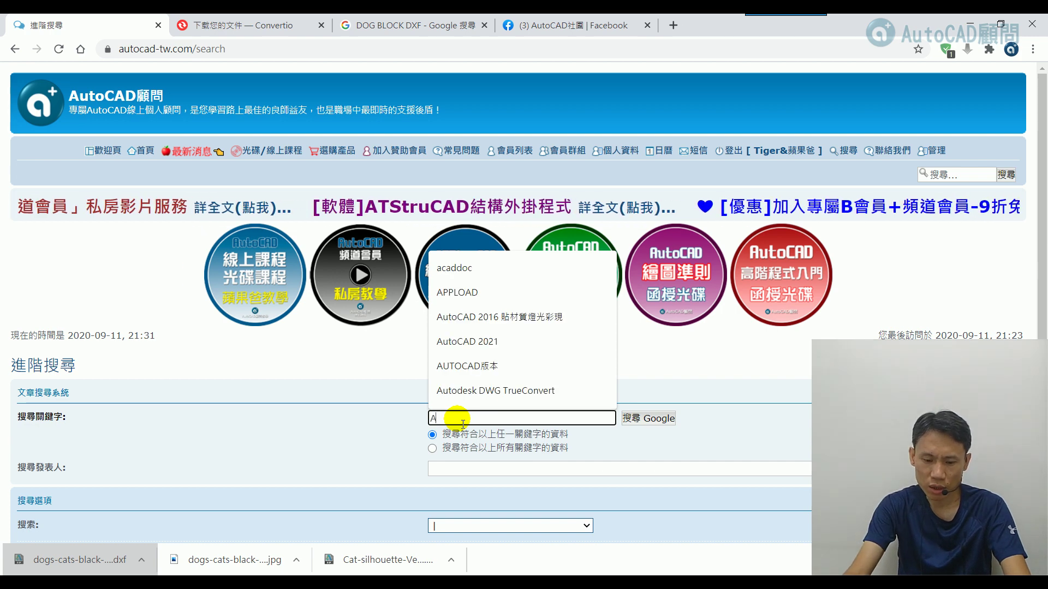
key("BackSpace")
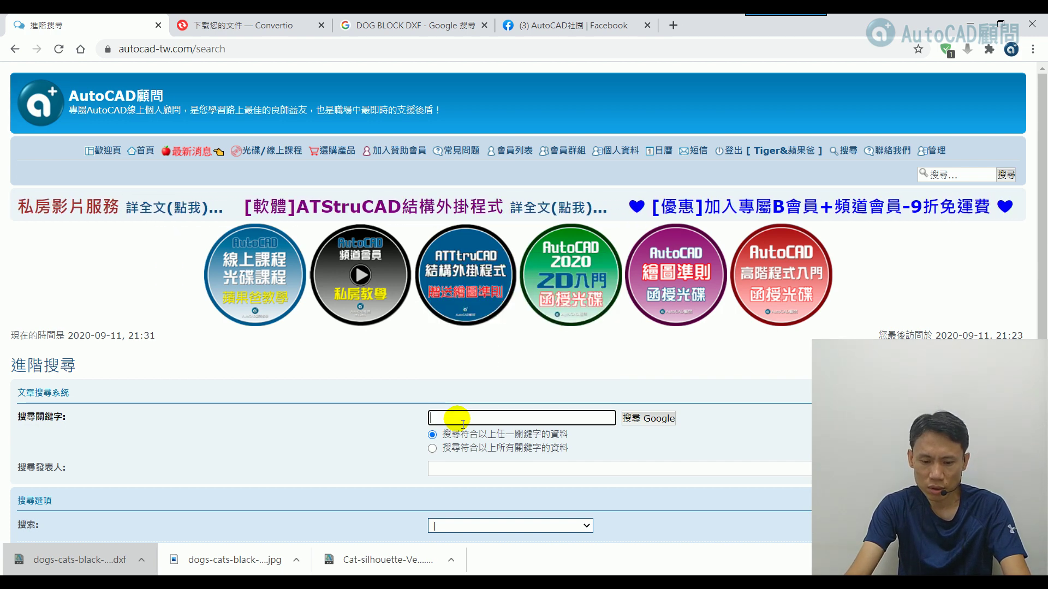
type("CAT")
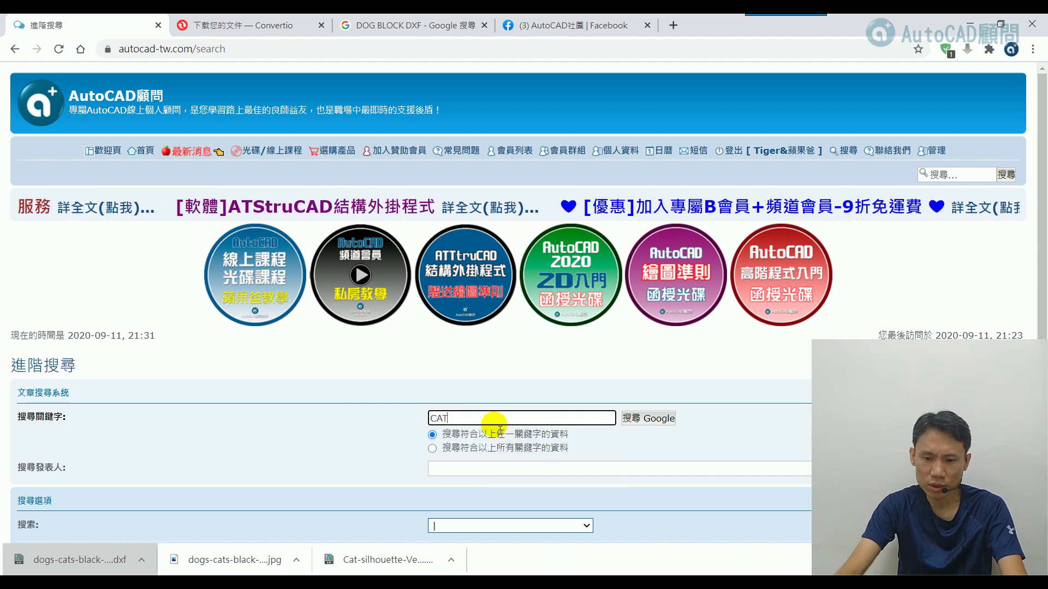
left_click(643, 420)
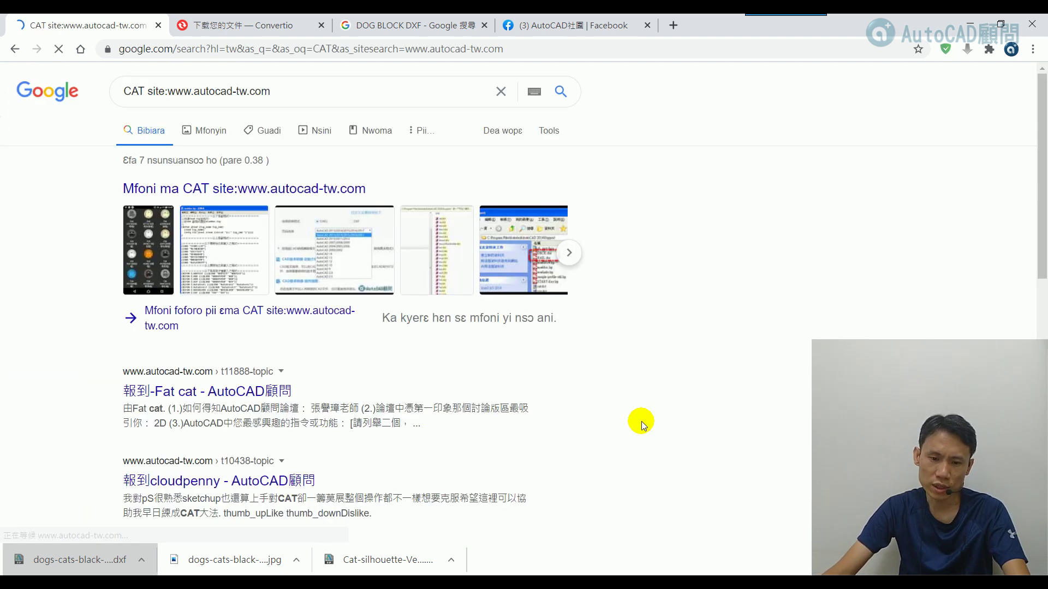
scroll(223, 407, "down", 1)
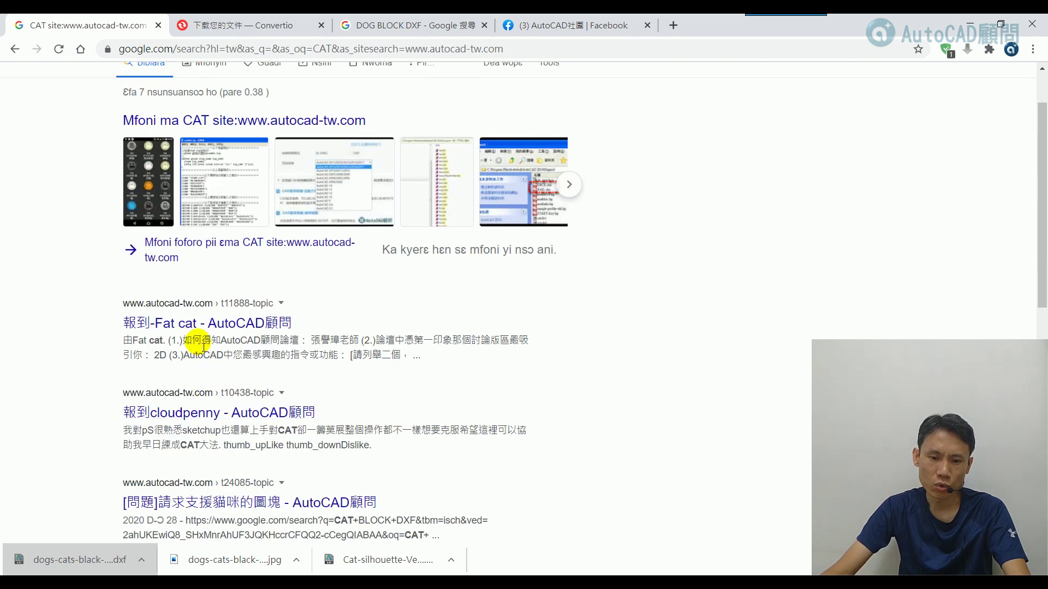
scroll(169, 106, "up", 1)
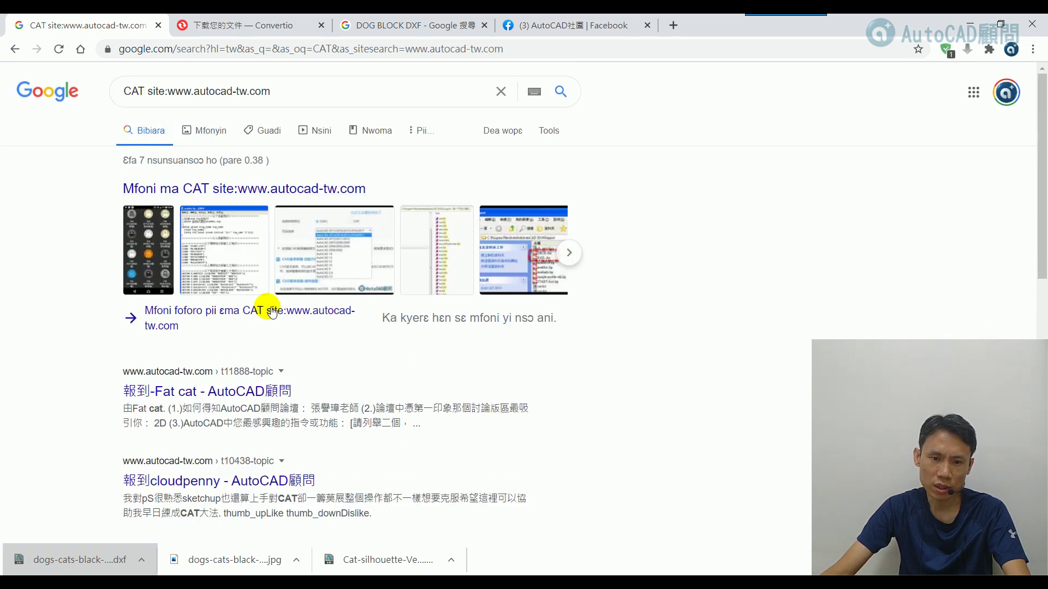
scroll(273, 322, "down", 3)
scroll(275, 338, "down", 1)
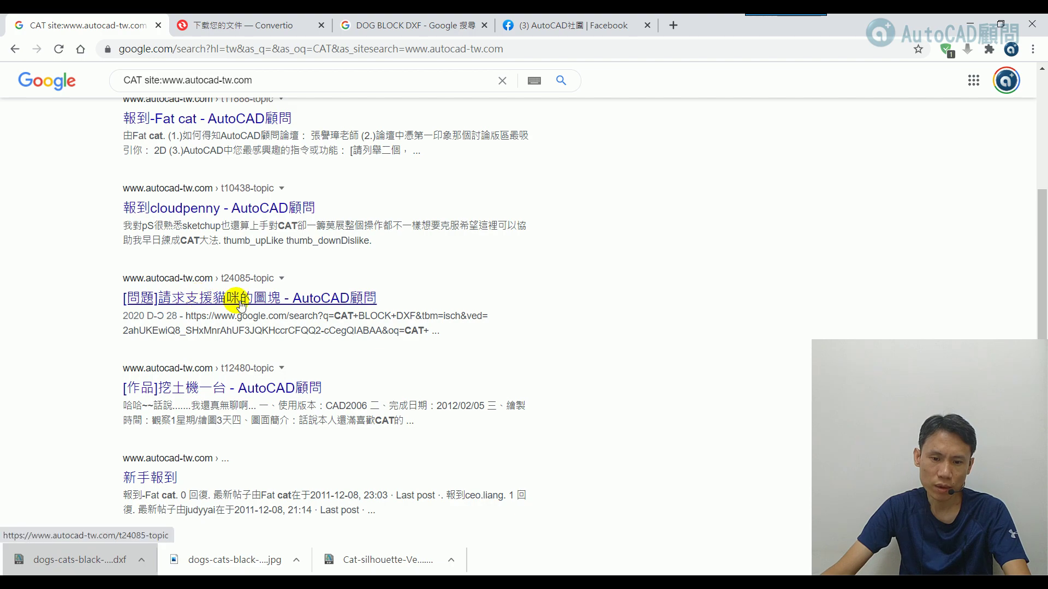
scroll(244, 392, "down", 1)
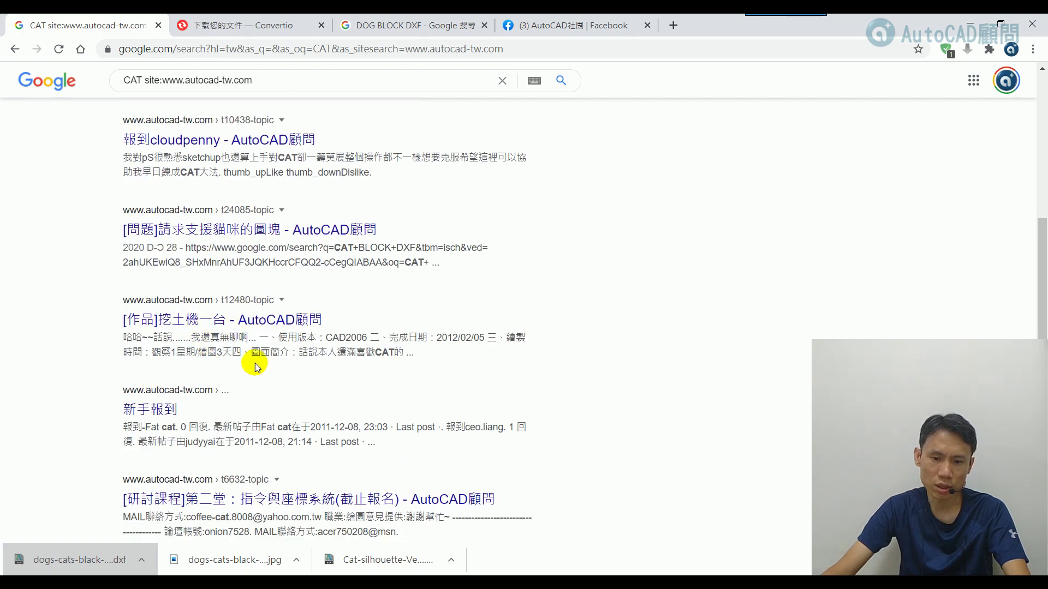
scroll(257, 367, "down", 1)
scroll(289, 402, "down", 2)
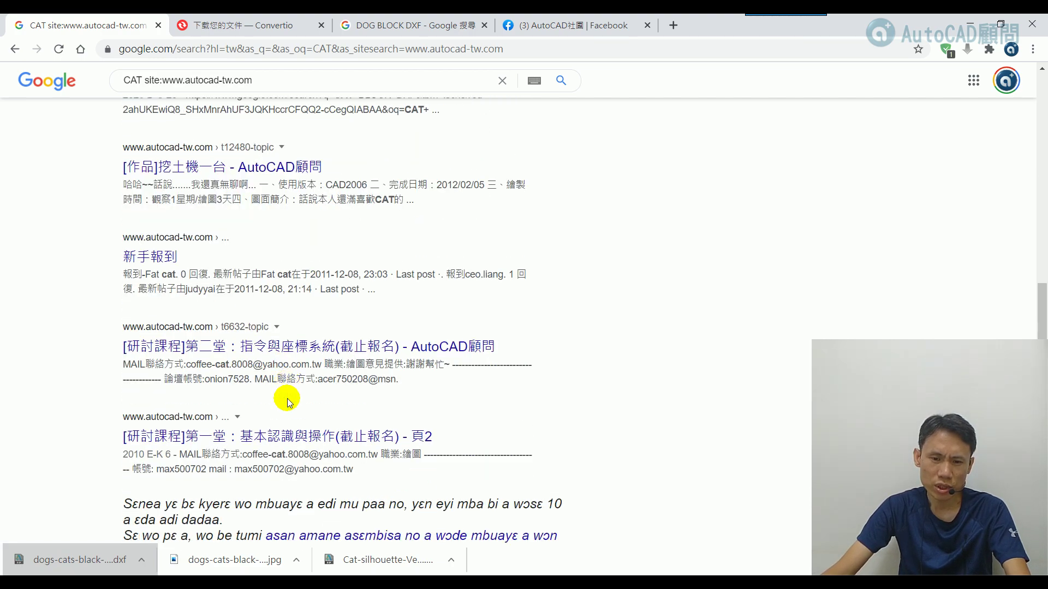
scroll(287, 398, "down", 2)
scroll(288, 399, "up", 4)
scroll(293, 403, "up", 5)
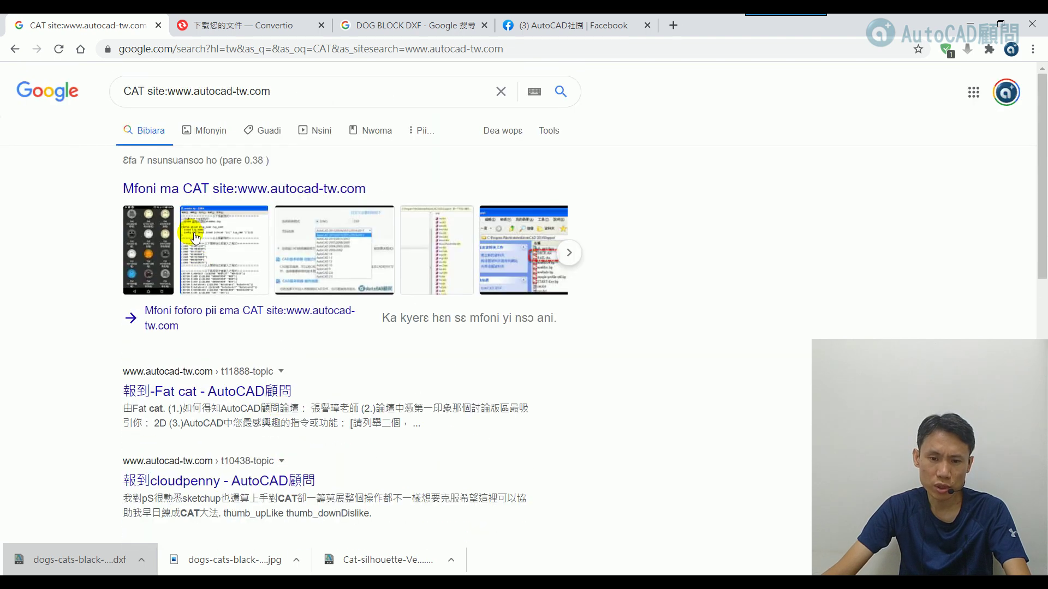
Step: Search the forum for 圖塊 instead of CAT and browse the block threads
left_click(147, 92)
type("圖塊")
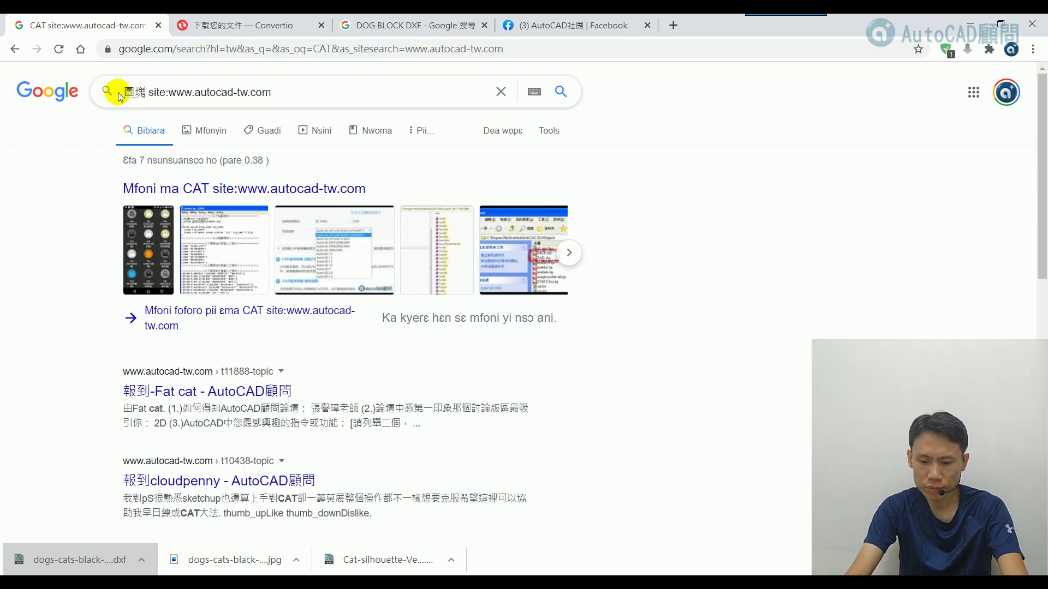
key("Return")
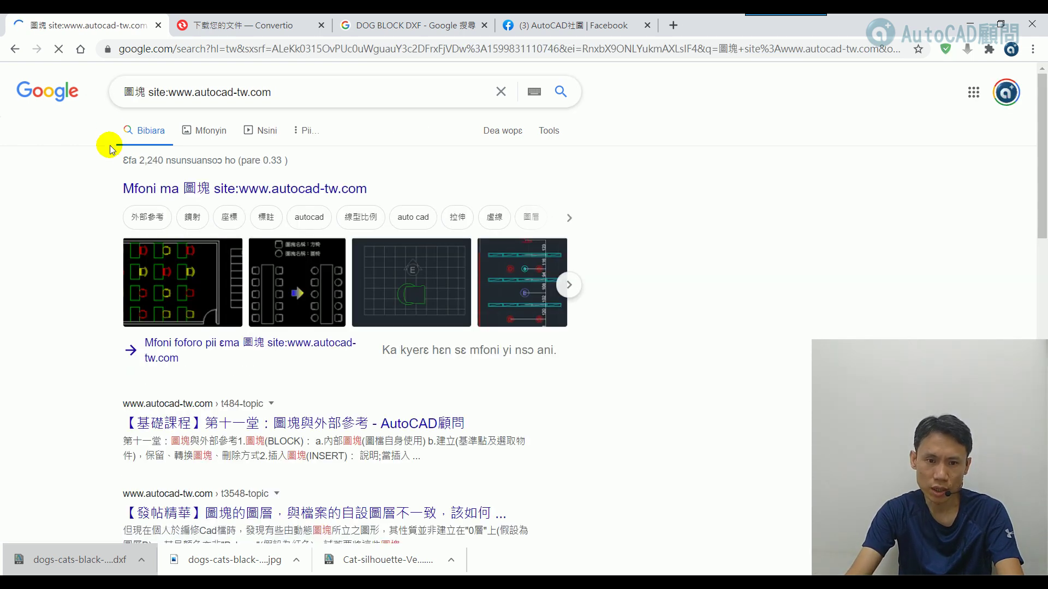
scroll(280, 416, "down", 3)
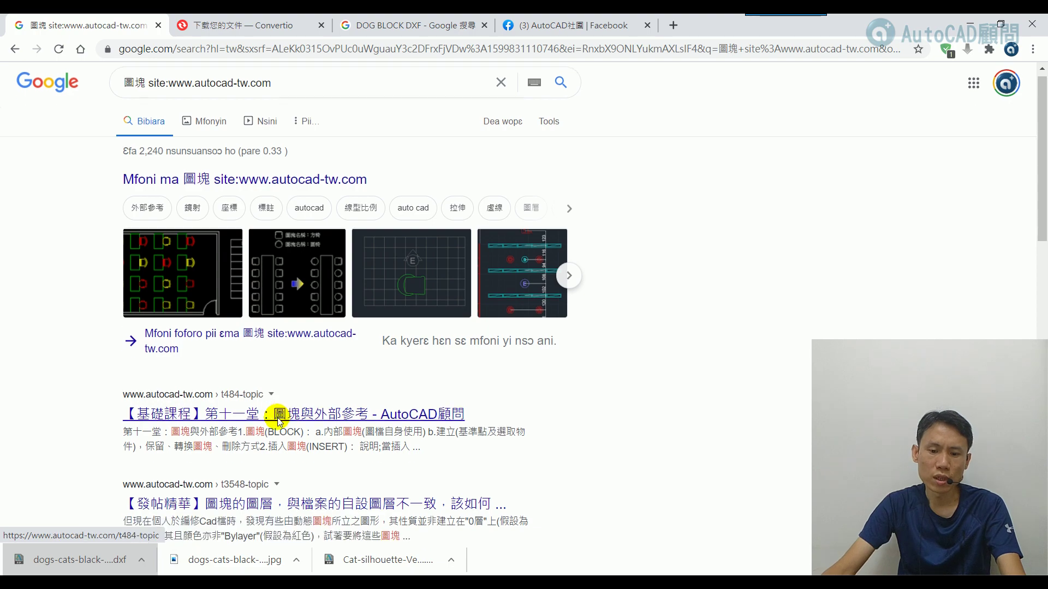
scroll(252, 355, "up", 3)
left_click(285, 102)
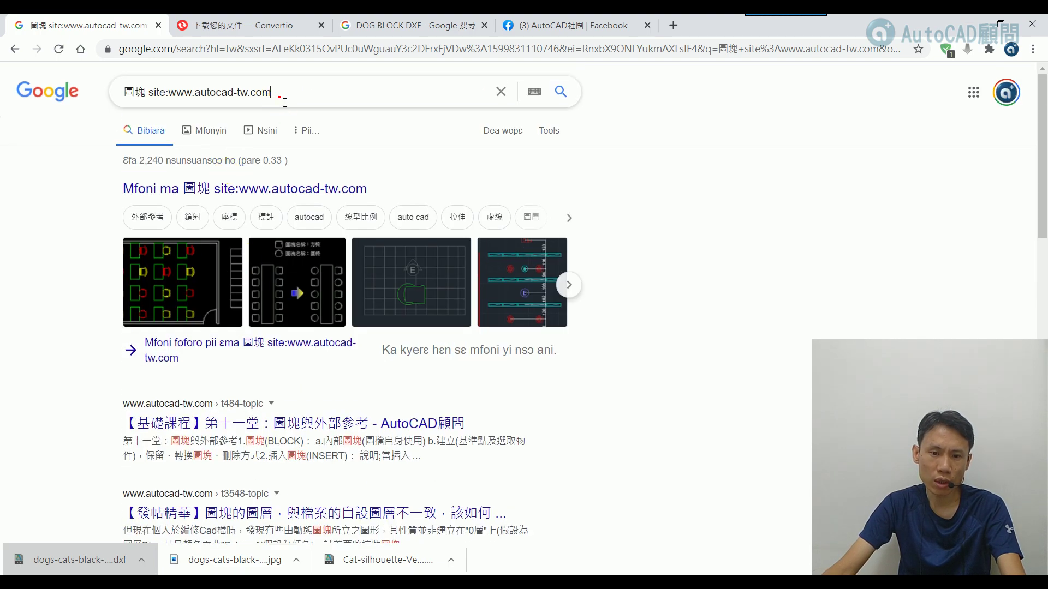
scroll(281, 379, "down", 3)
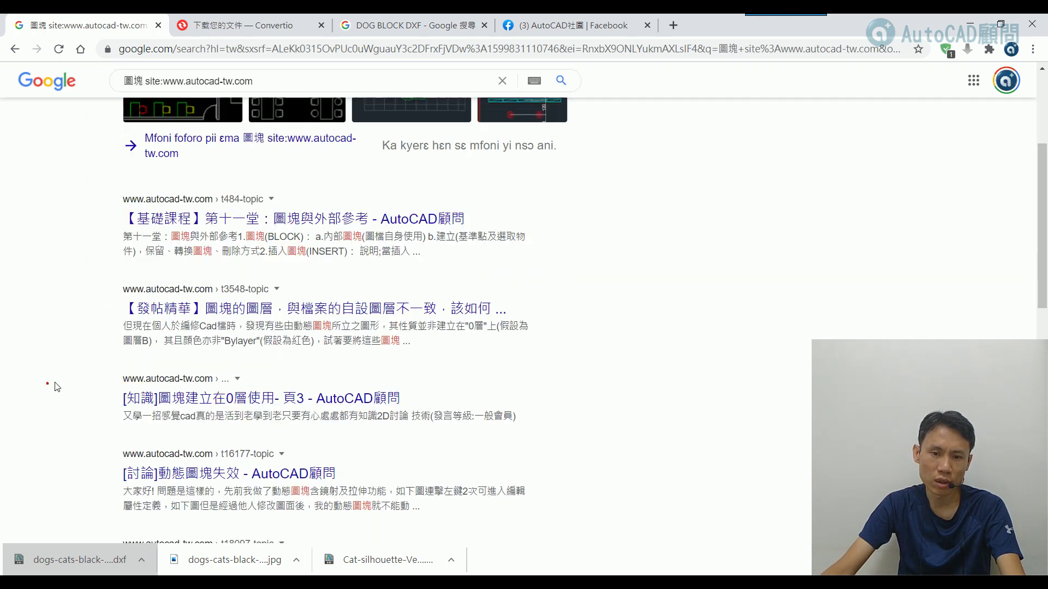
scroll(180, 400, "down", 3)
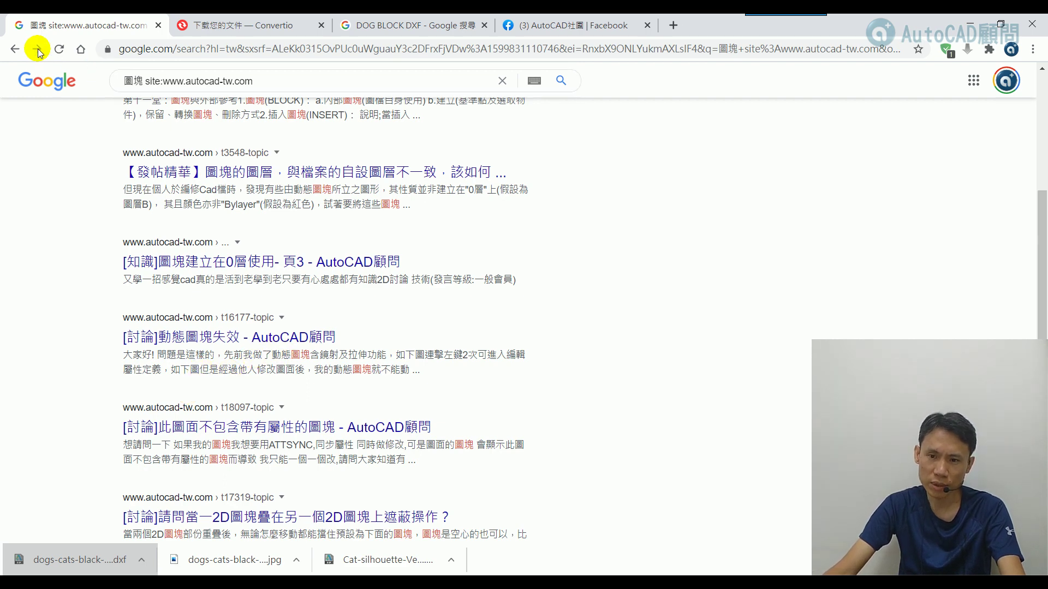
Step: Go back from Google's 圖塊 results to the AutoCAD顧問 進階搜尋 page
left_click(16, 49)
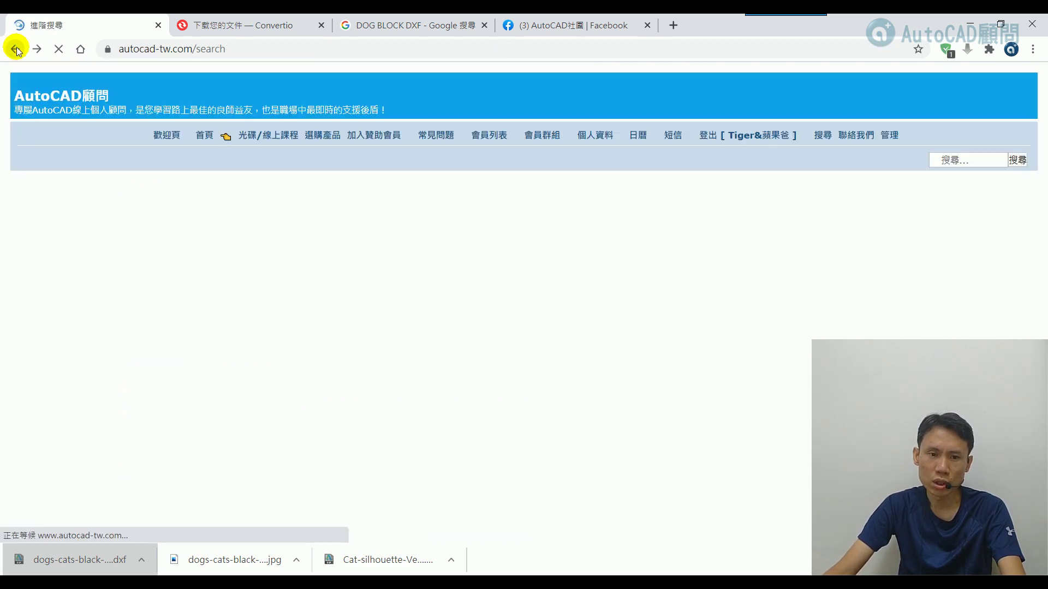